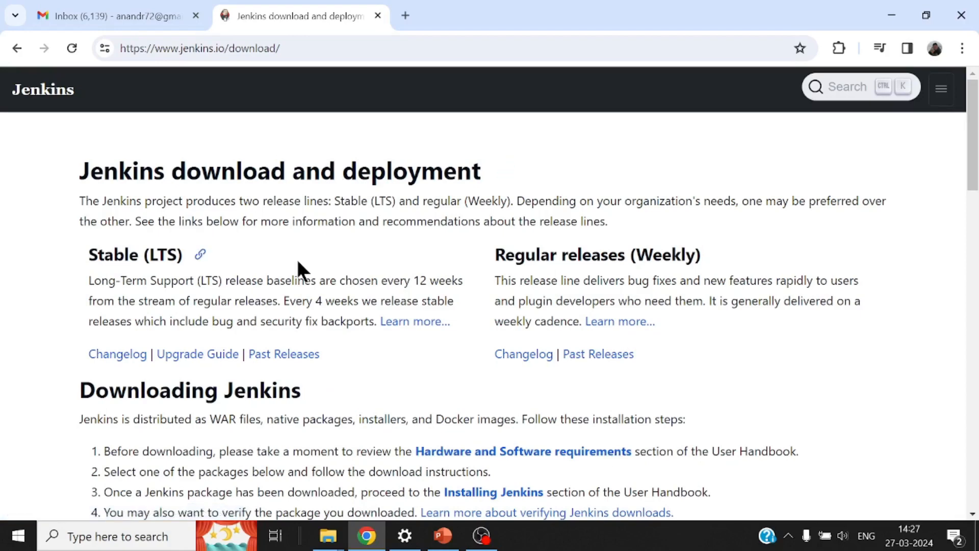
pyautogui.scroll(-1, 618, 273)
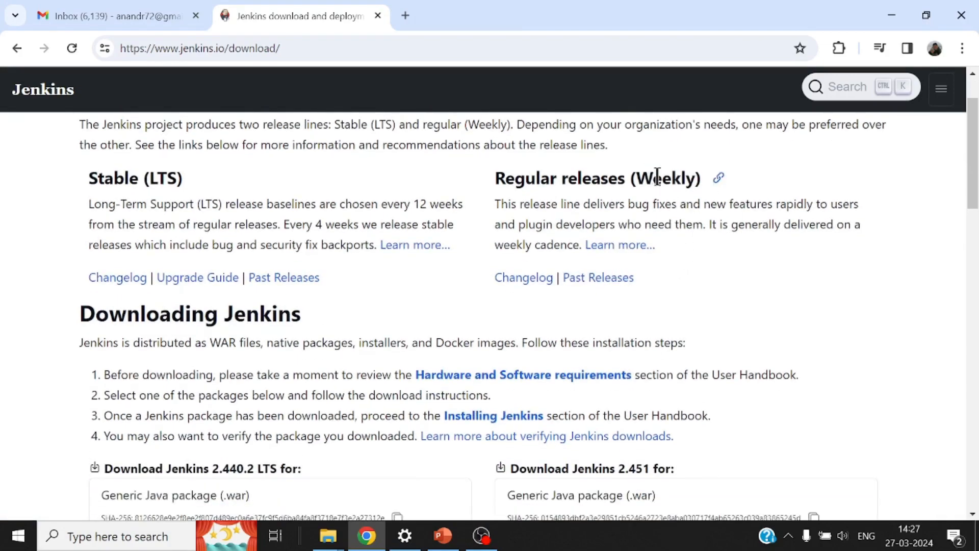
pyautogui.moveTo(654, 179); pyautogui.dragTo(681, 179)
pyautogui.scroll(-1, 588, 288)
pyautogui.scroll(-3, 365, 299)
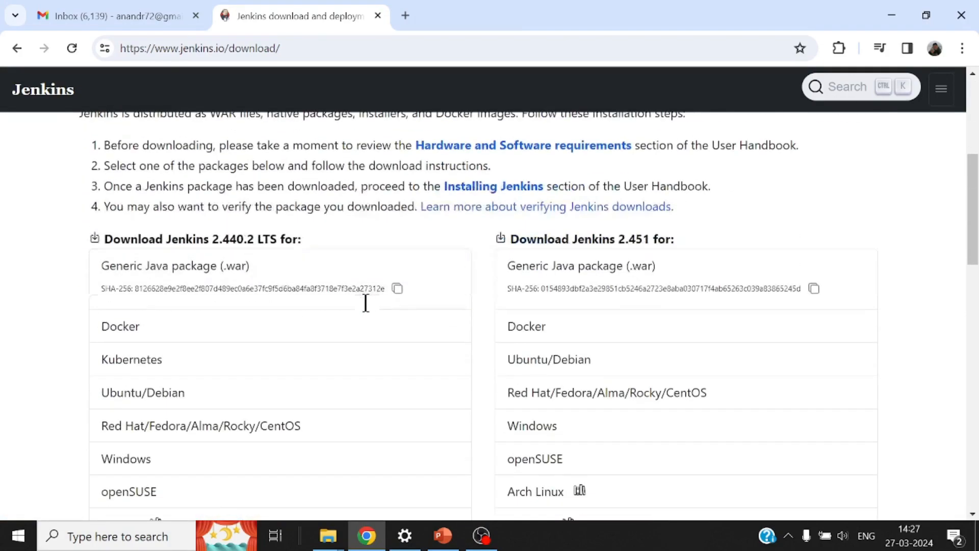
pyautogui.scroll(-1, 363, 309)
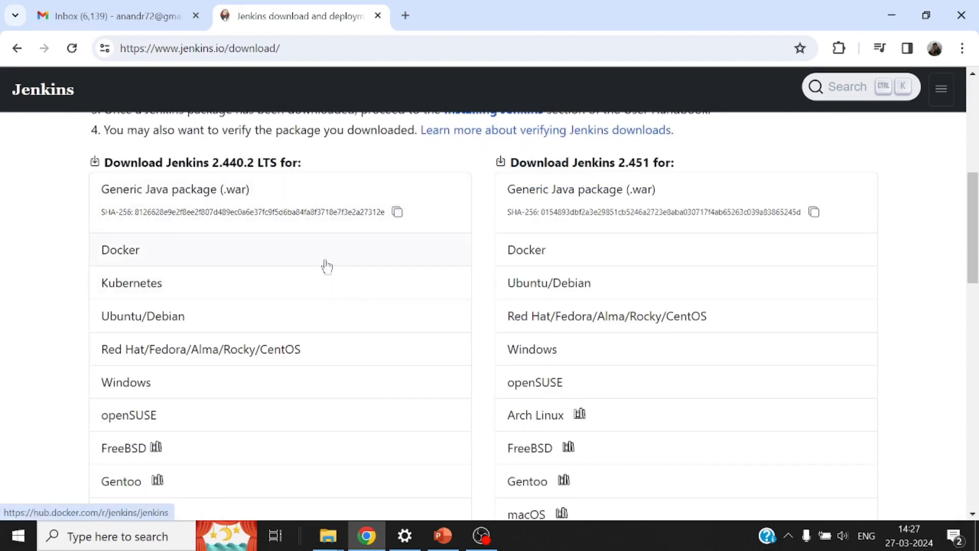
pyautogui.scroll(-1, 350, 415)
pyautogui.scroll(-2, 351, 417)
pyautogui.scroll(3, 350, 415)
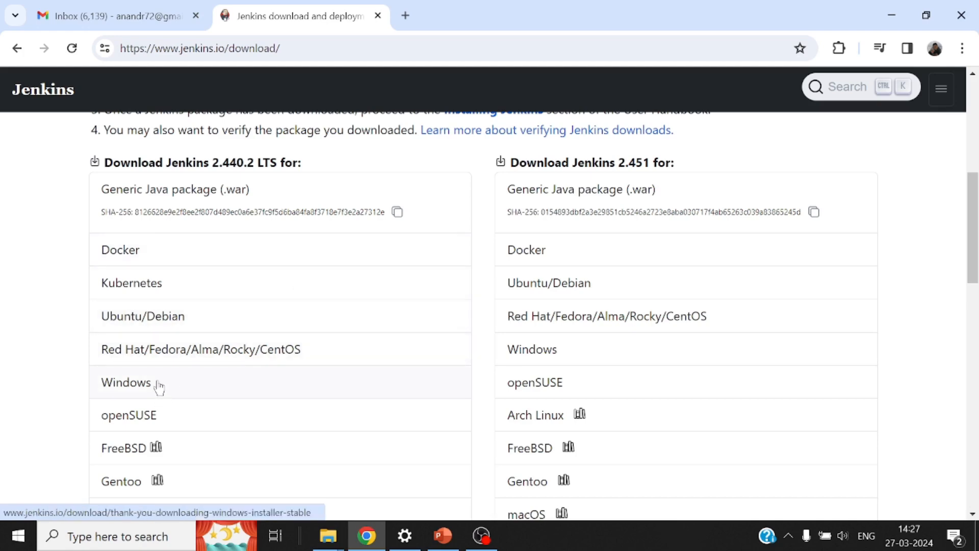
pyautogui.scroll(-2, 156, 385)
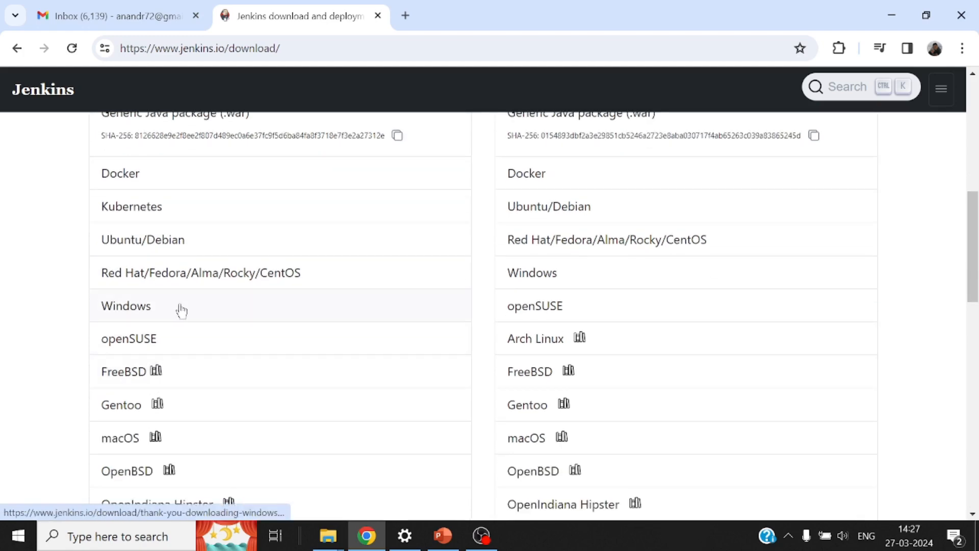
pyautogui.scroll(6, 171, 311)
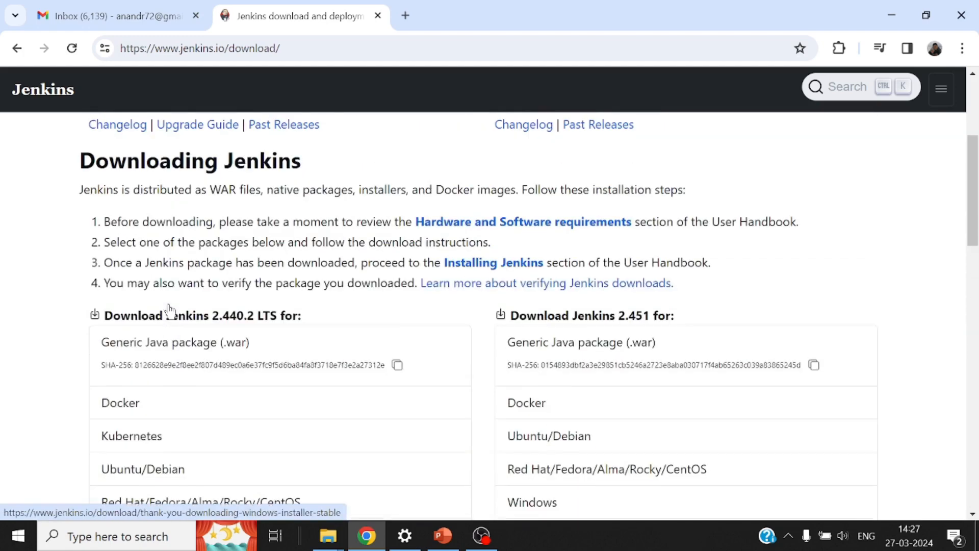
# Step: Go from the hardware and software requirements to the Java Support Policy listing required Java versions
pyautogui.click(559, 231)
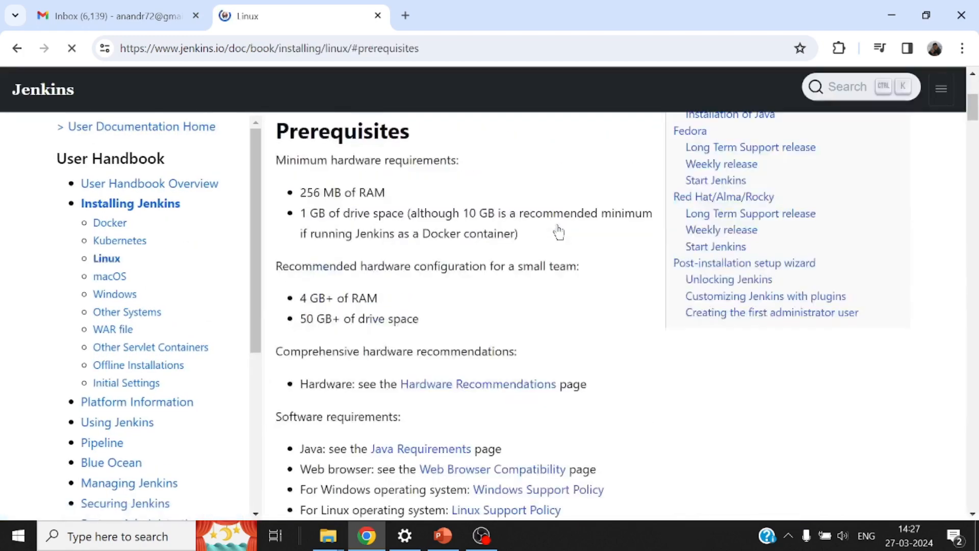
pyautogui.scroll(-3, 525, 255)
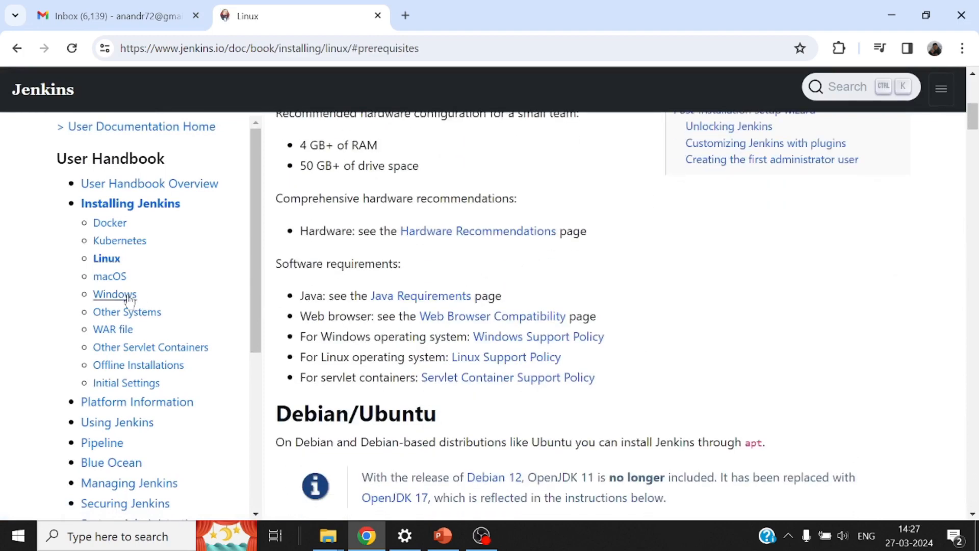
pyautogui.click(431, 298)
pyautogui.scroll(-2, 461, 279)
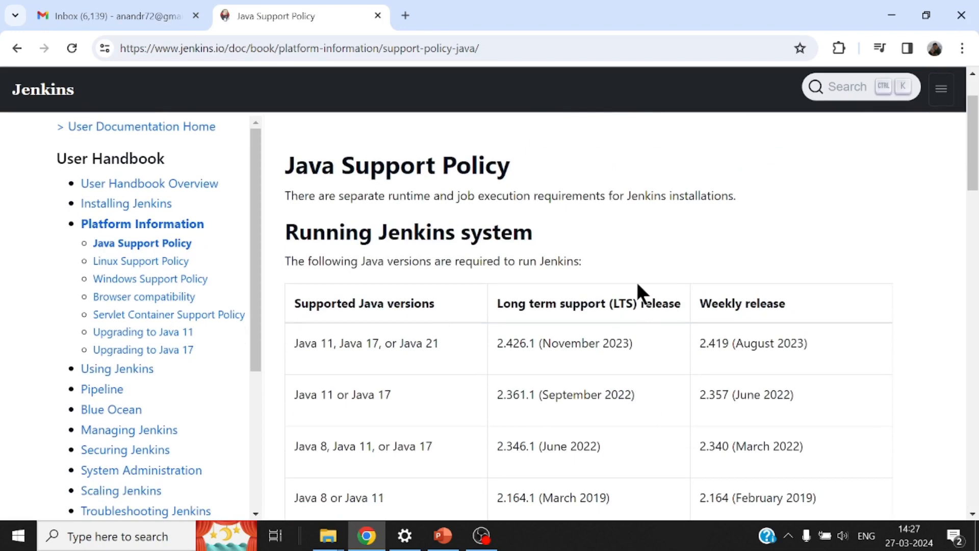
# Step: Open the Environment Variables list through a Windows 'env' search from the Jenkins-Latest folder
pyautogui.moveTo(332, 525)
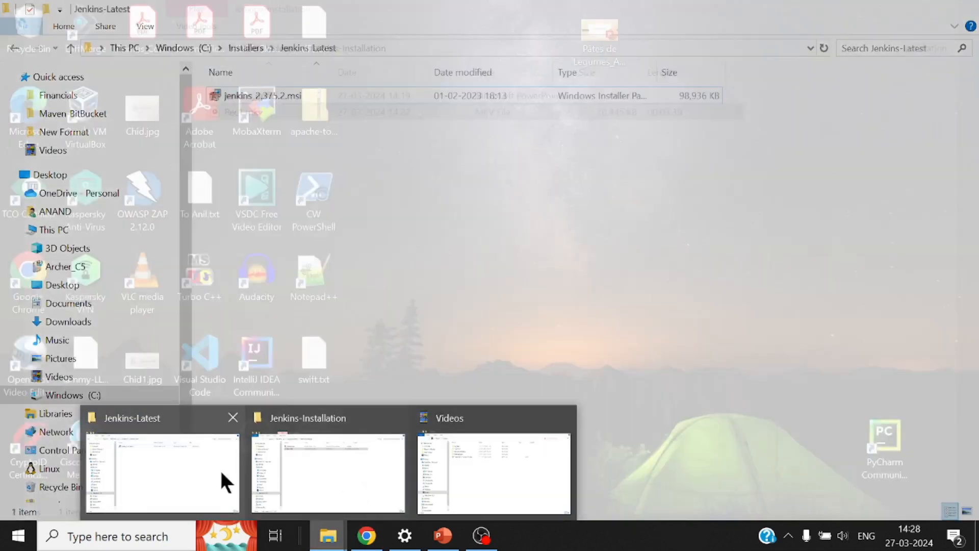
pyautogui.click(221, 479)
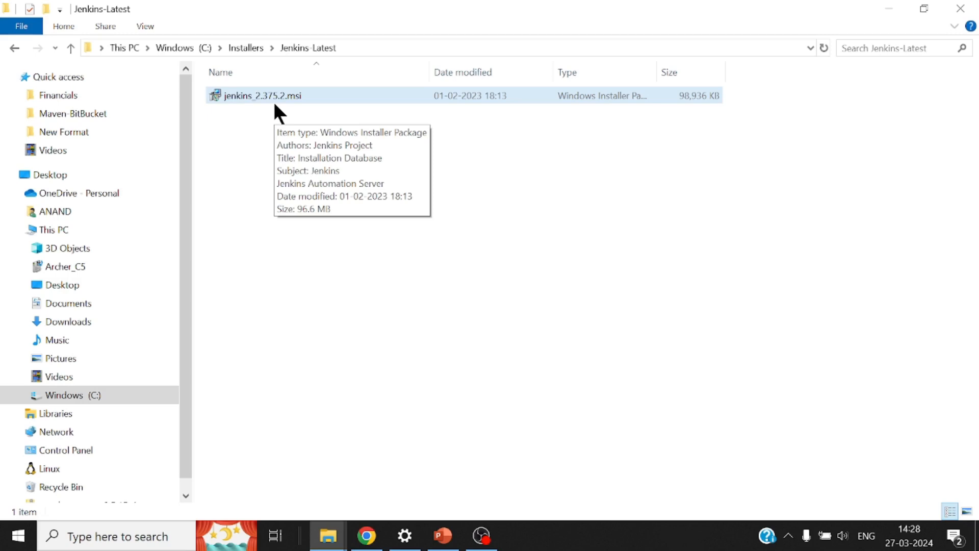
pyautogui.click(141, 537)
pyautogui.write('env')
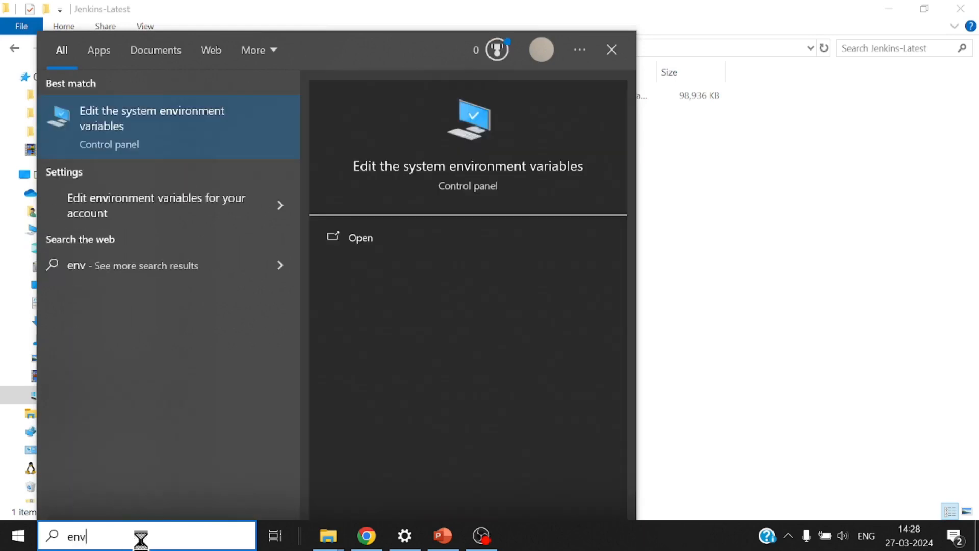
pyautogui.click(176, 116)
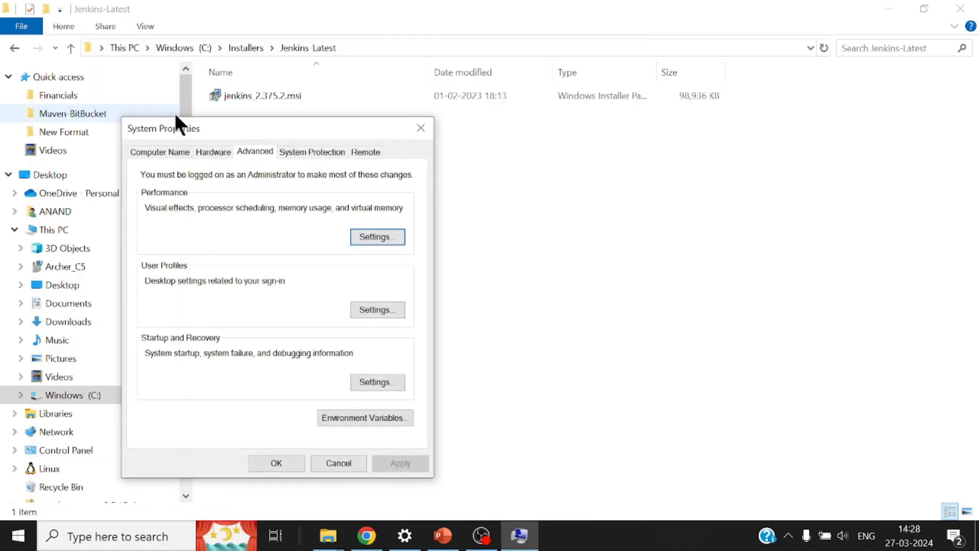
pyautogui.click(384, 418)
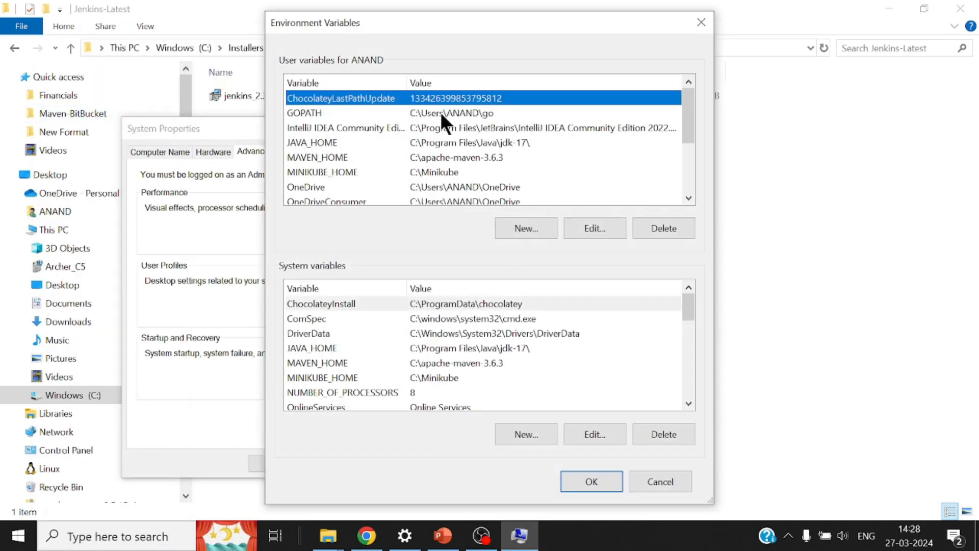
# Step: Confirm JAVA_HOME is C:\Program Files\Java\jdk-17\ and Path contains the jdk-17 bin entry, changing nothing
pyautogui.click(448, 142)
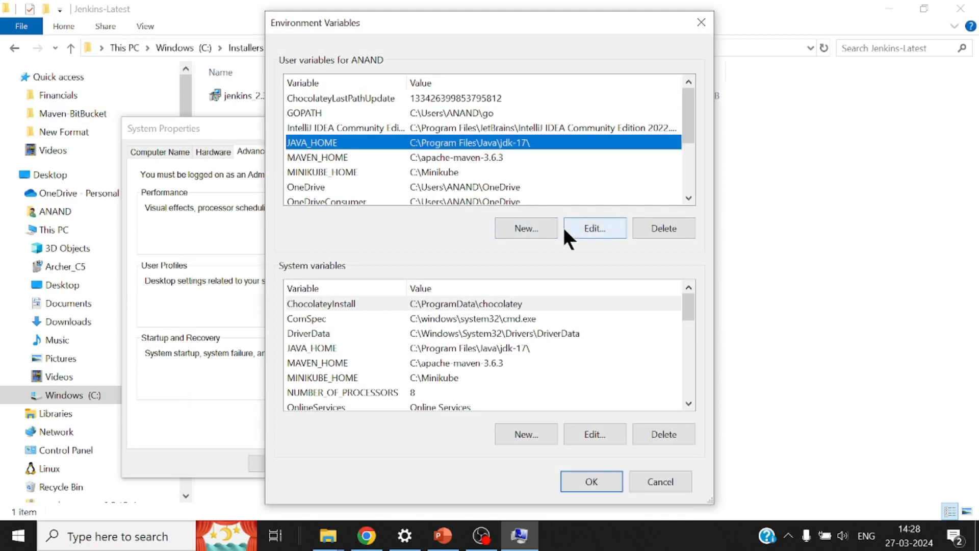
pyautogui.click(581, 230)
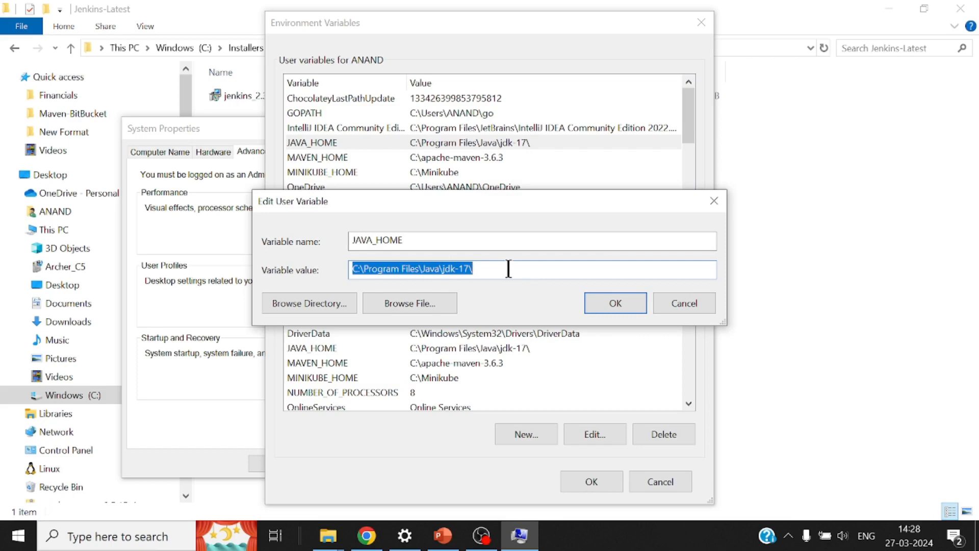
pyautogui.click(699, 300)
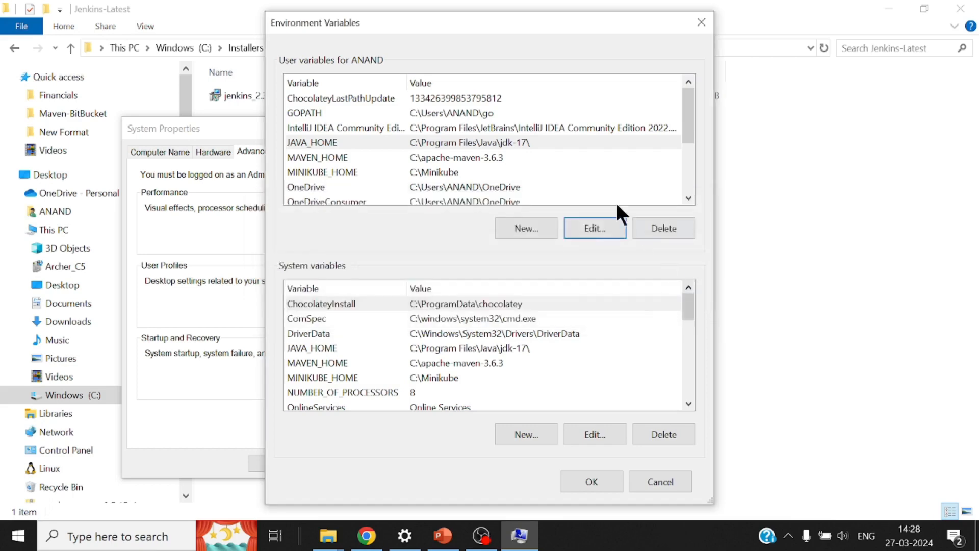
pyautogui.scroll(-1, 481, 163)
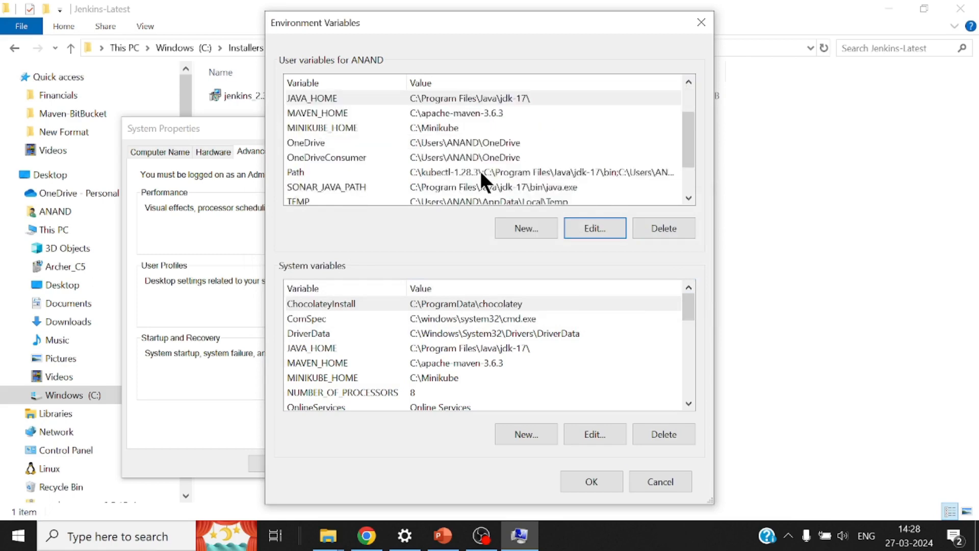
pyautogui.click(479, 171)
pyautogui.click(584, 228)
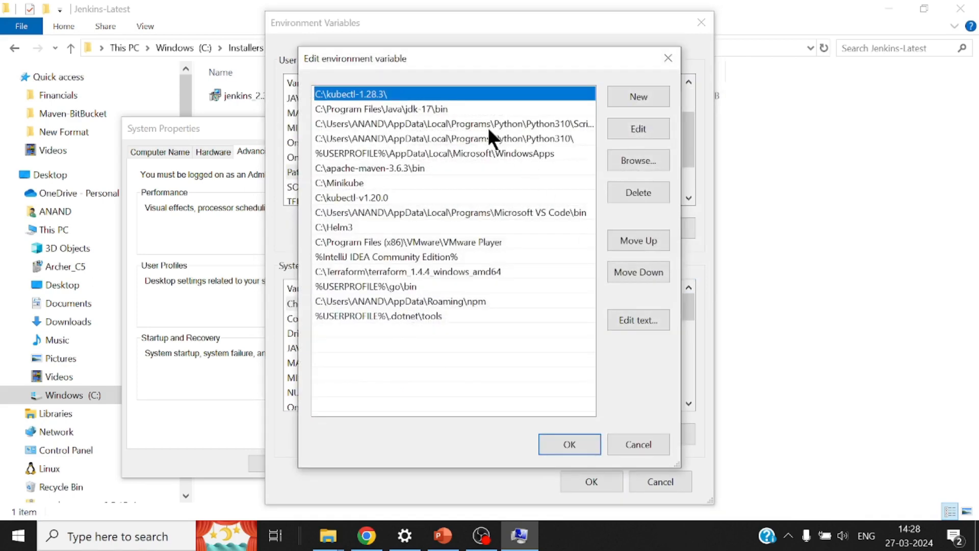
pyautogui.click(451, 108)
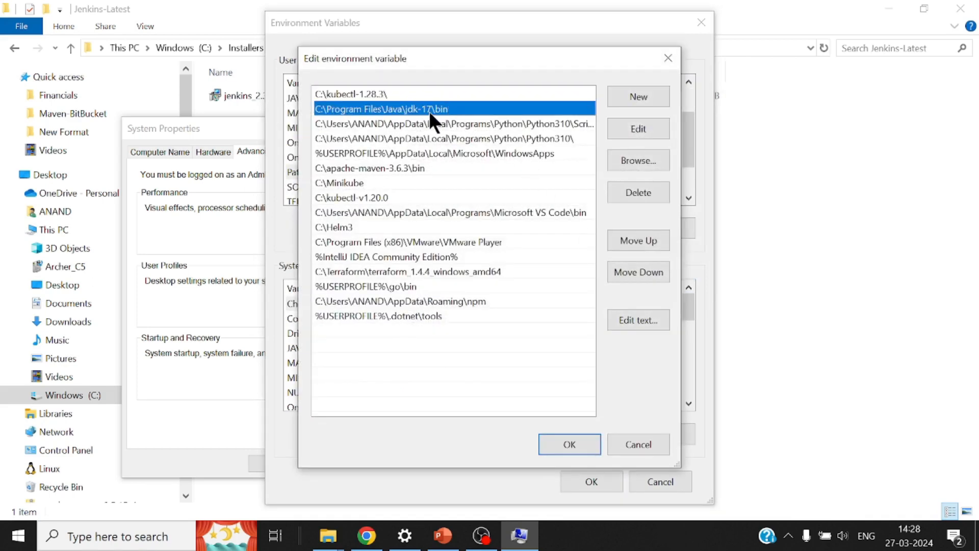
pyautogui.click(640, 443)
pyautogui.click(663, 482)
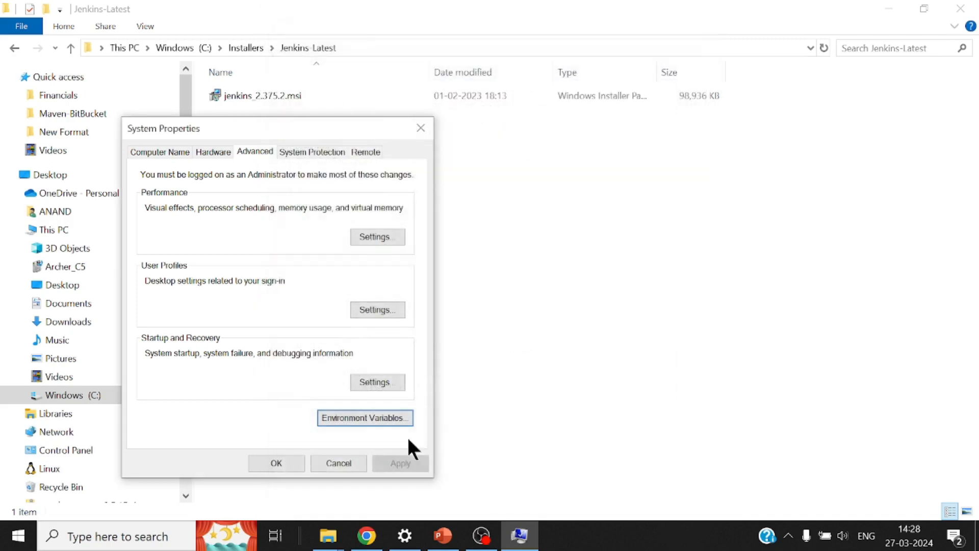
# Step: Cancel System Properties and launch Command Prompt via a 'cmd' search
pyautogui.click(332, 462)
pyautogui.click(147, 536)
pyautogui.write('cmd')
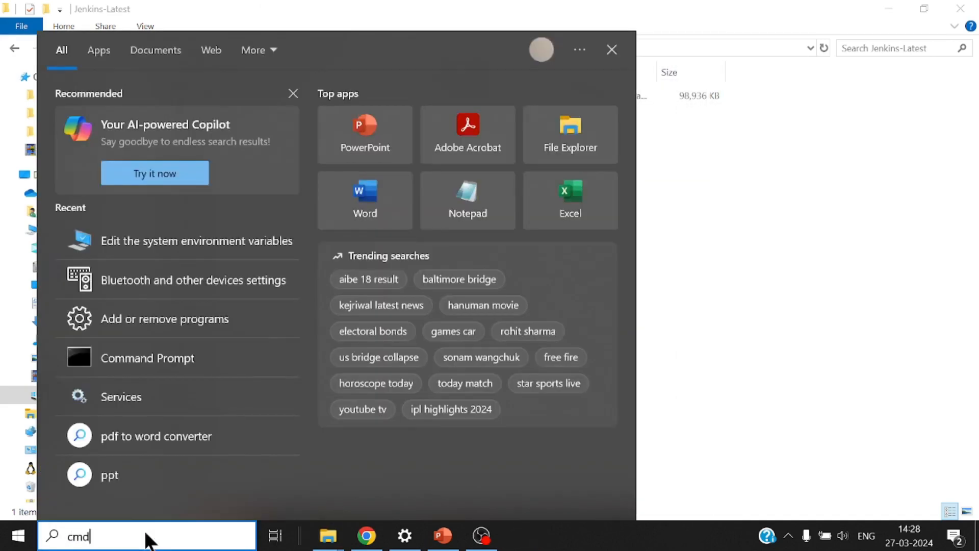
pyautogui.press('Return')
# Step: Run java -version to confirm Java 17.0.10, then minimize the console
pyautogui.write('java')
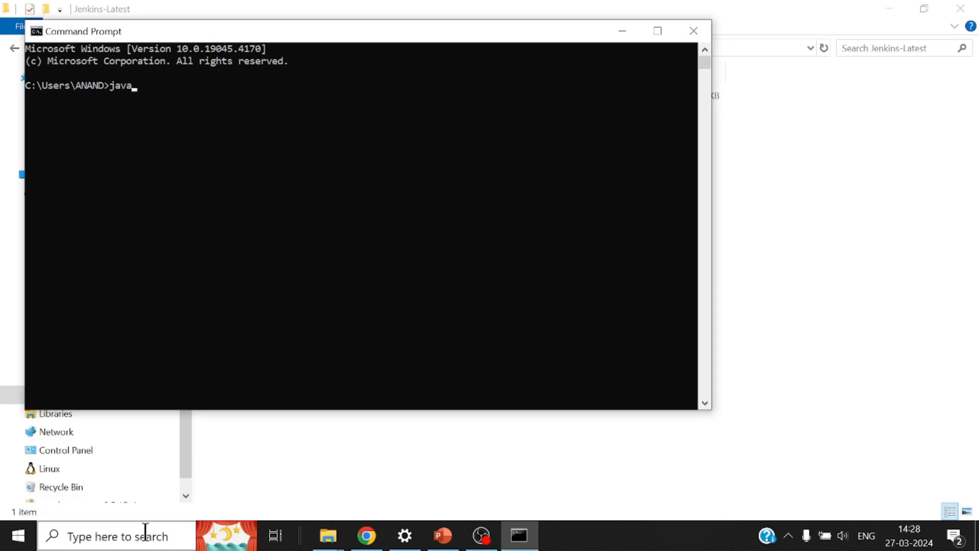
pyautogui.write(' -verson')
pyautogui.press('BackSpace')
pyautogui.press('BackSpace')
pyautogui.write('ion')
pyautogui.press('Return')
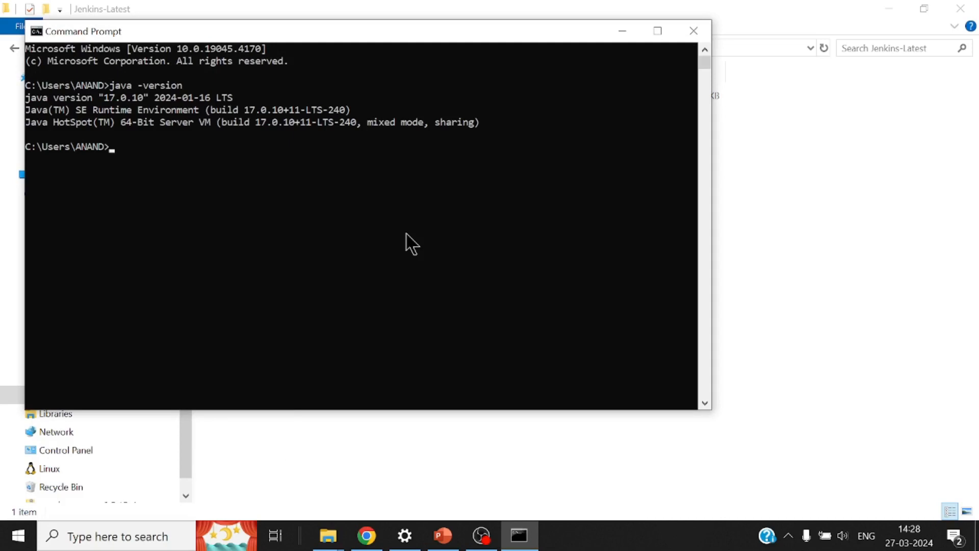
pyautogui.click(622, 31)
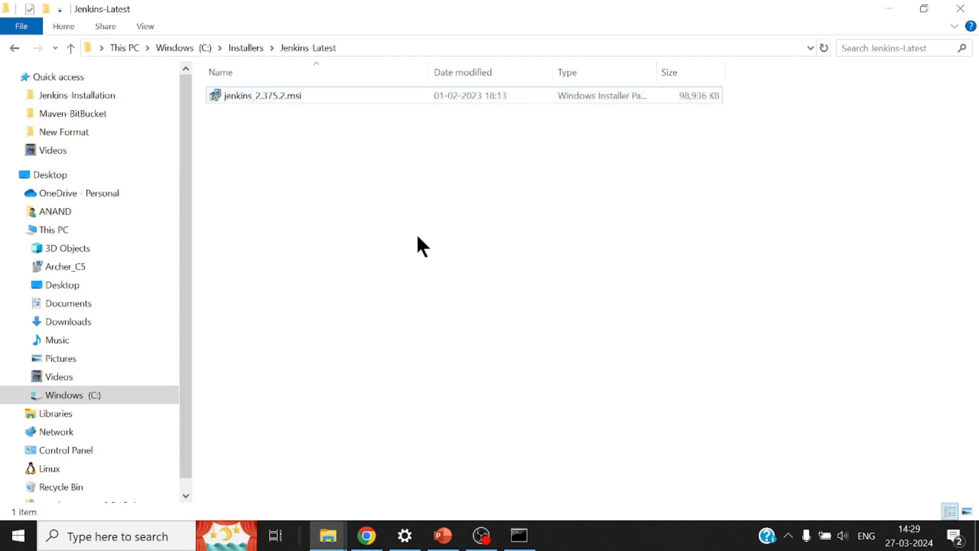
# Step: Launch the Jenkins 2.375.2 installer with the default folder and the service running as LocalSystem
pyautogui.doubleClick(300, 102)
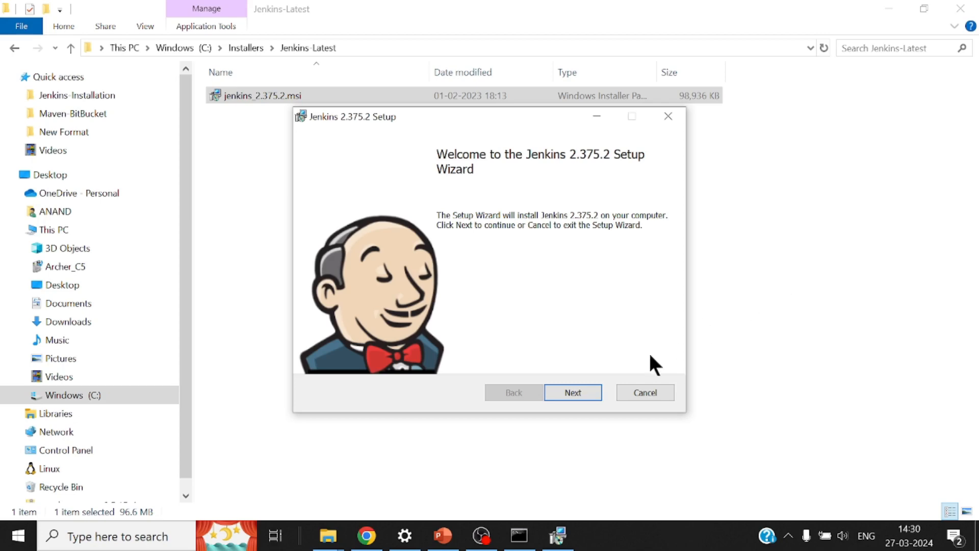
pyautogui.click(591, 387)
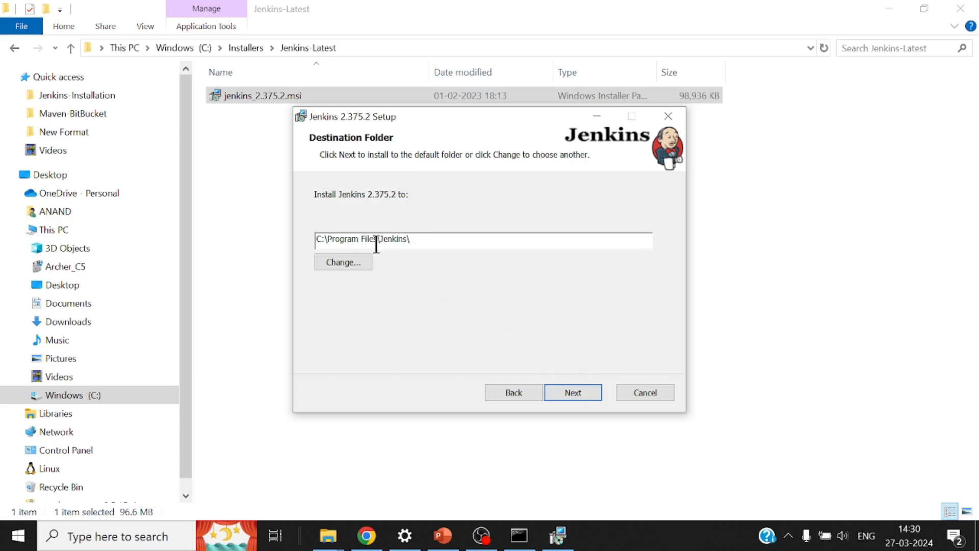
pyautogui.click(584, 396)
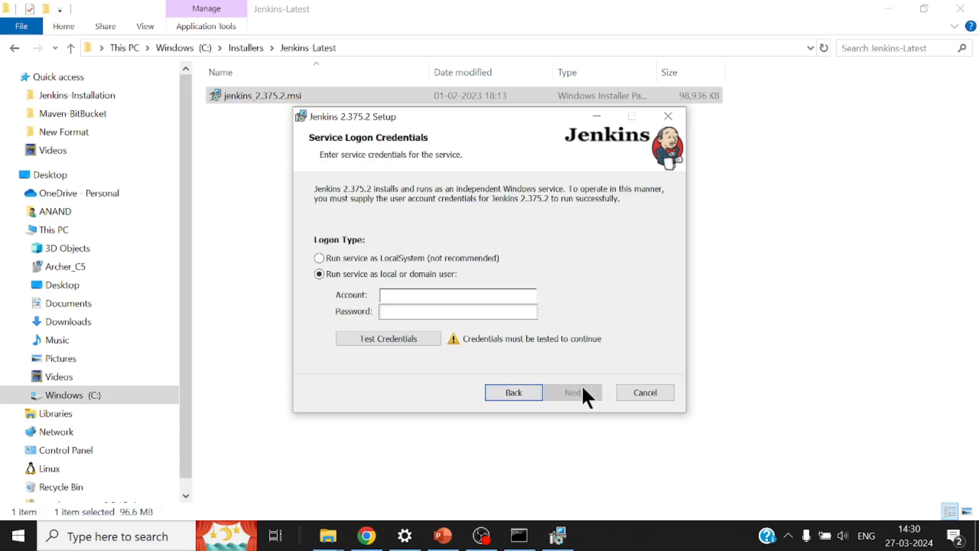
pyautogui.click(423, 258)
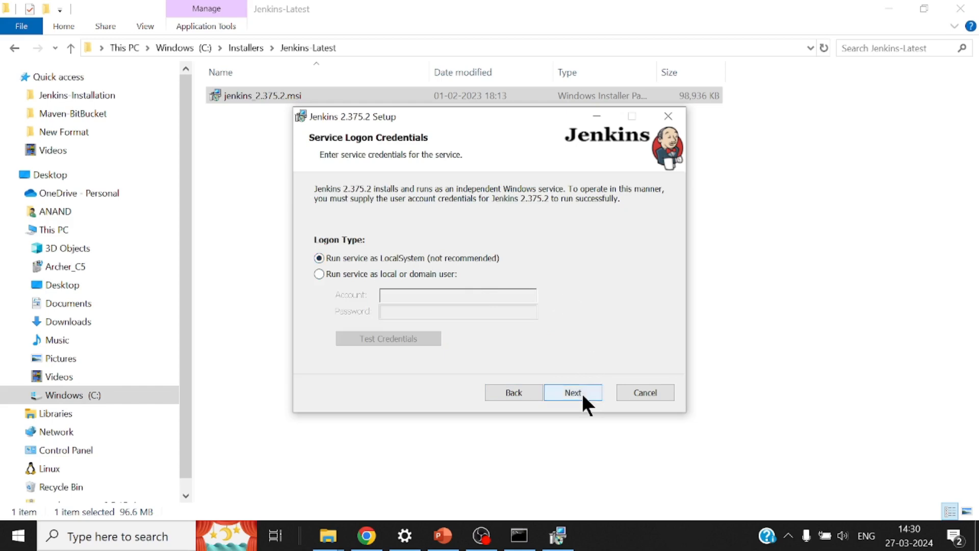
pyautogui.click(579, 392)
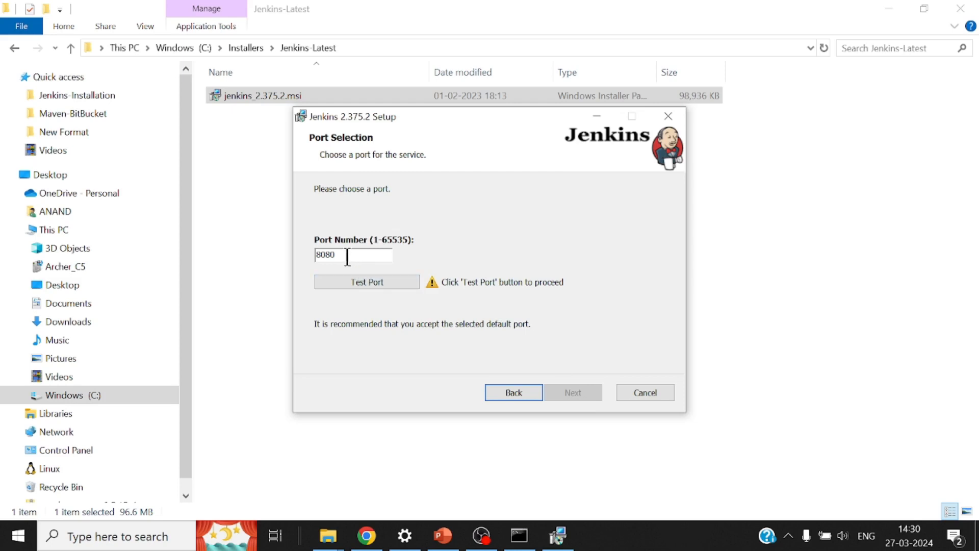
# Step: Verify port 8080, accept JDK 17 and default features, install, and finish the wizard
pyautogui.click(366, 280)
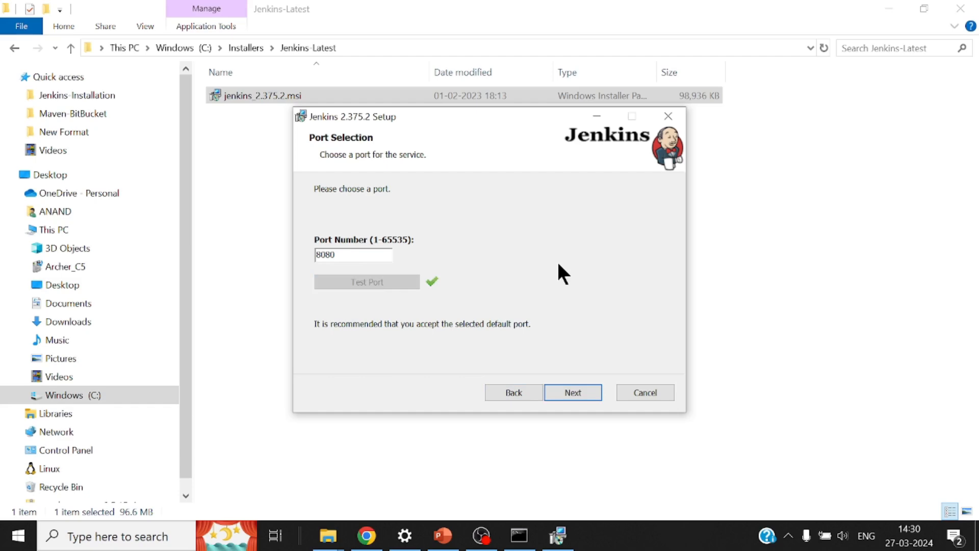
pyautogui.click(577, 394)
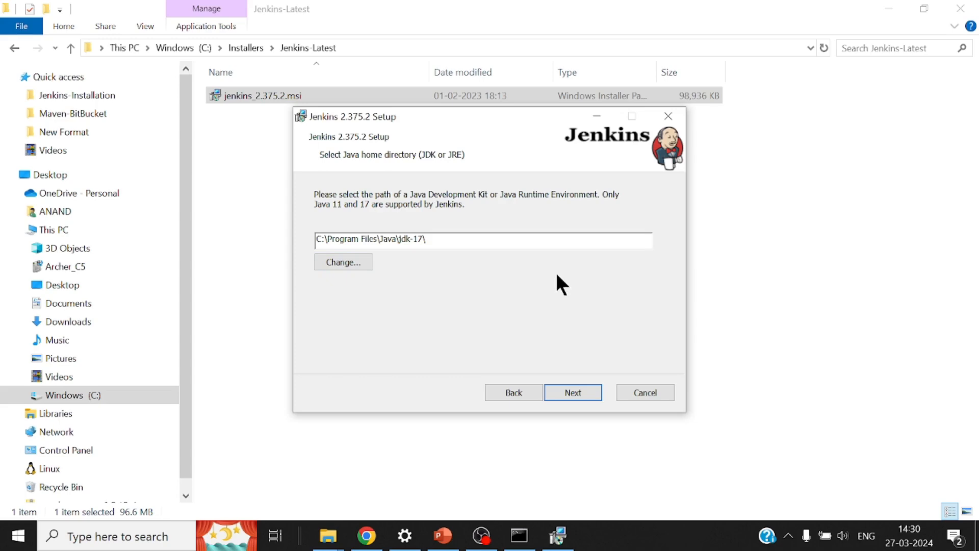
pyautogui.click(576, 394)
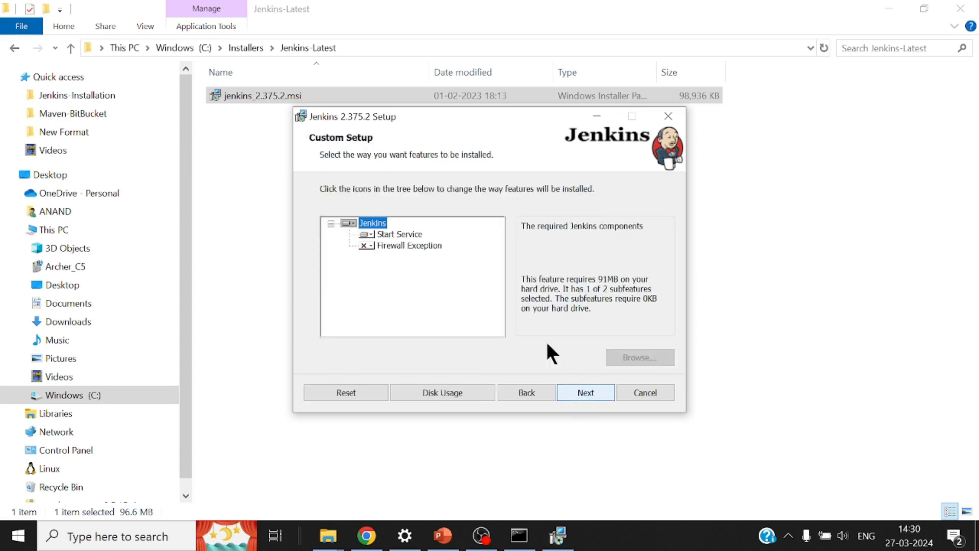
pyautogui.click(567, 390)
pyautogui.click(571, 388)
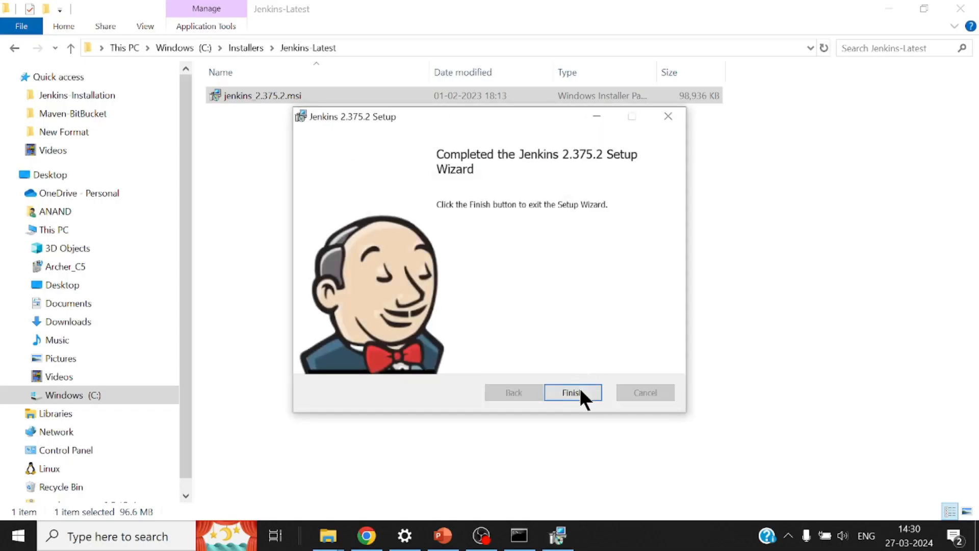
pyautogui.click(581, 396)
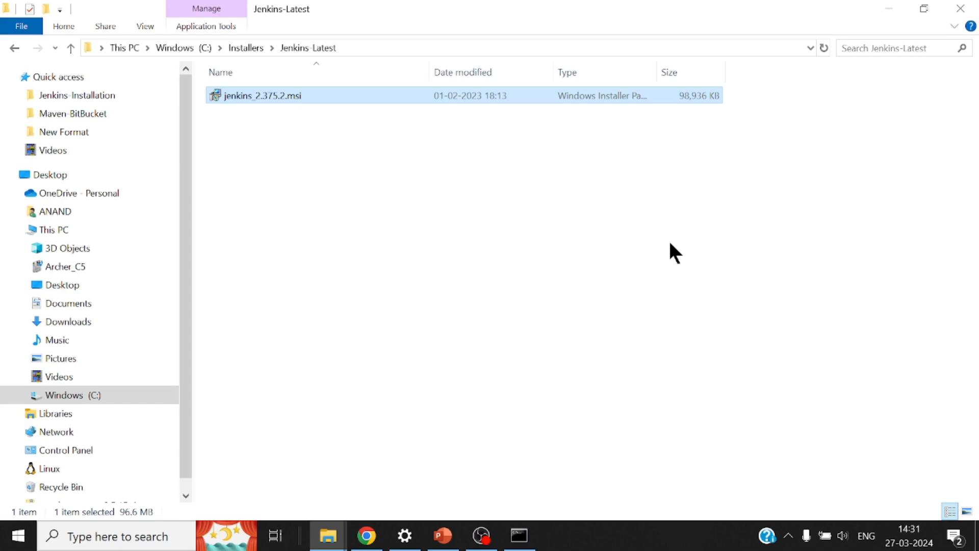
# Step: Load localhost:8080 in a new Chrome tab, reloading until the Unlock Jenkins page appears
pyautogui.click(367, 535)
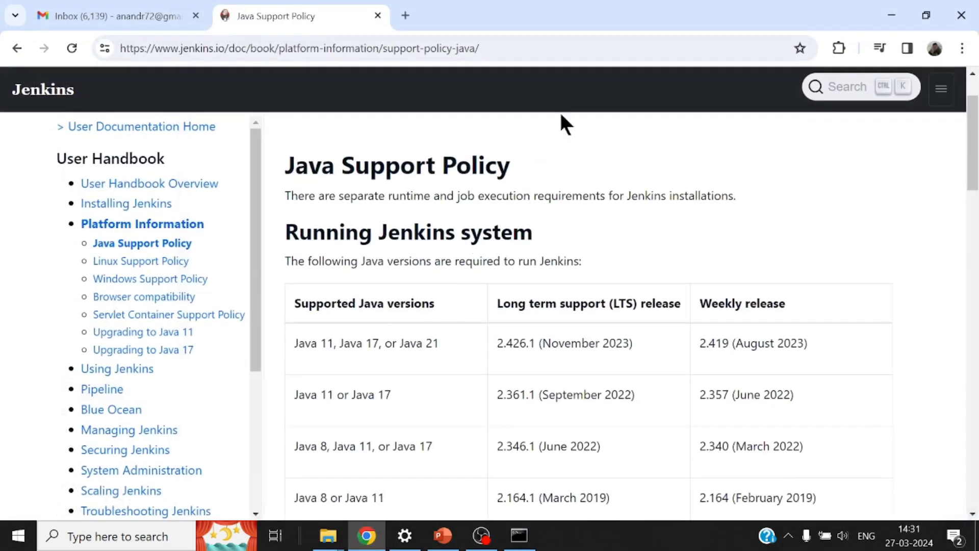
pyautogui.click(407, 15)
pyautogui.write('localhost:8080')
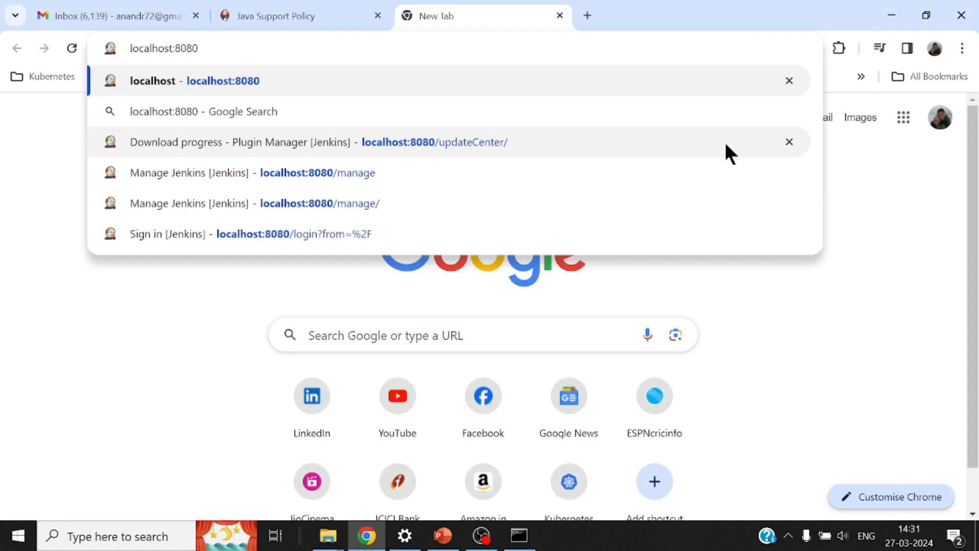
pyautogui.press('Return')
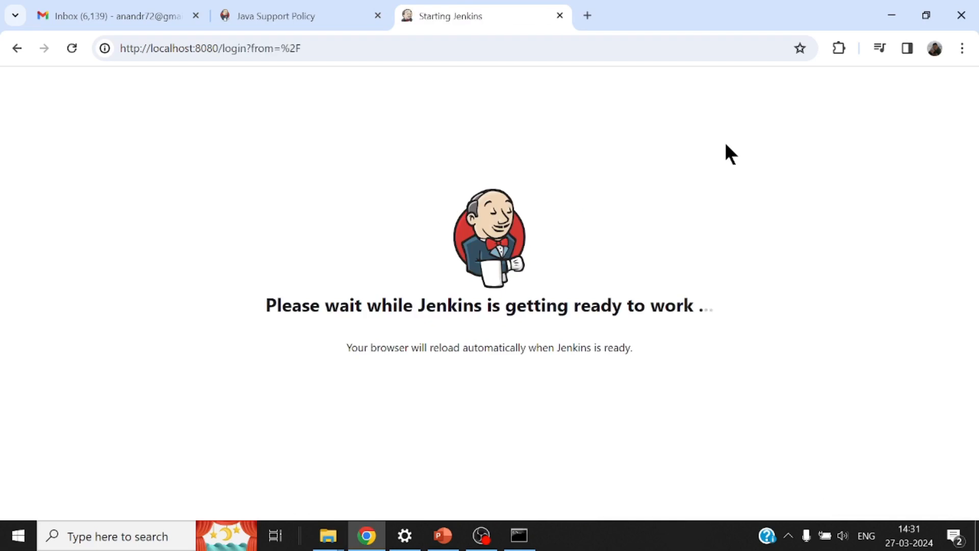
pyautogui.click(69, 45)
pyautogui.click(69, 45)
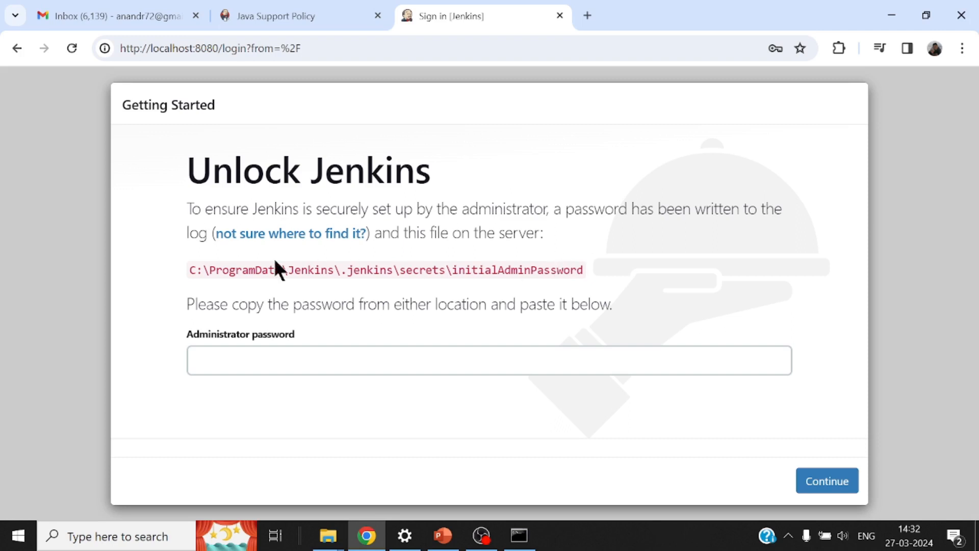
# Step: Select the C:\ProgramData\Jenkins\.jenkins\secrets\initialAdminPassword path shown on the Unlock page
pyautogui.moveTo(191, 269); pyautogui.dragTo(589, 271)
pyautogui.hotkey('ctrl', 'c')
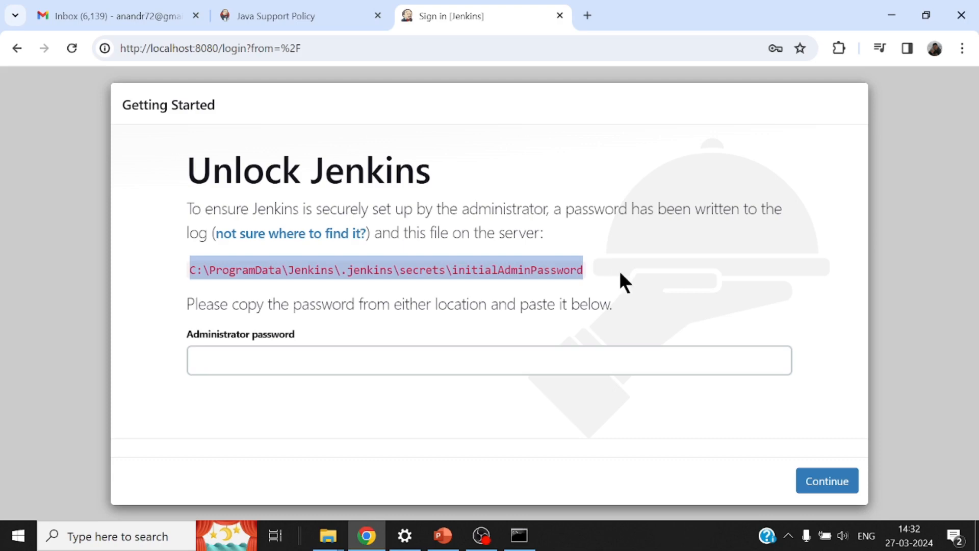
# Step: Open the initialAdminPassword file in Notepad by pasting its path into Explorer's address bar
pyautogui.moveTo(328, 536)
pyautogui.click(458, 471)
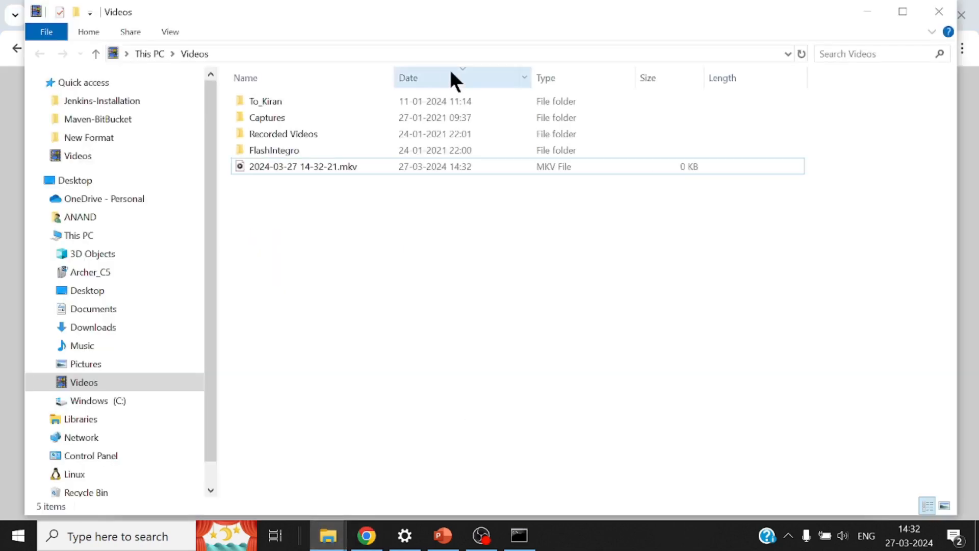
pyautogui.click(457, 53)
pyautogui.hotkey('ctrl', 'v')
pyautogui.press('Return')
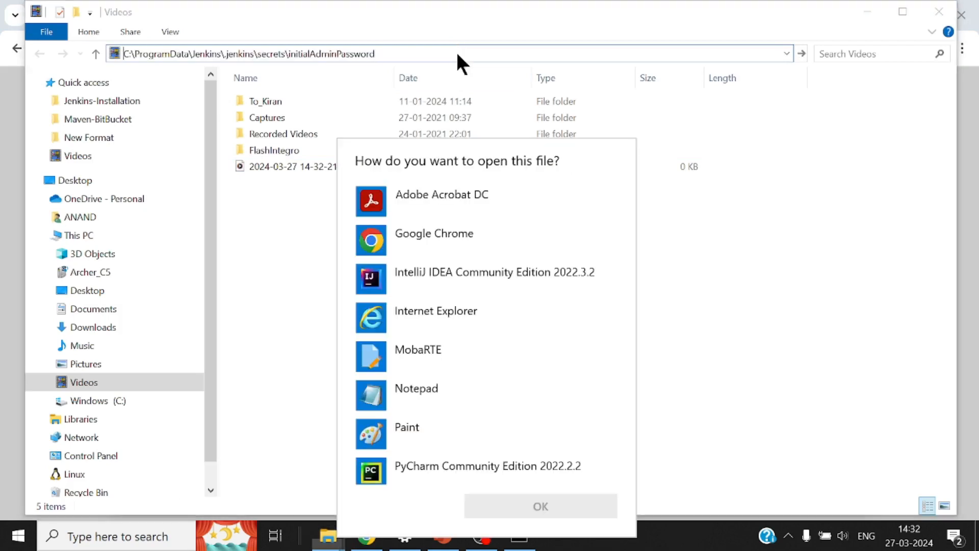
pyautogui.click(456, 390)
pyautogui.click(541, 506)
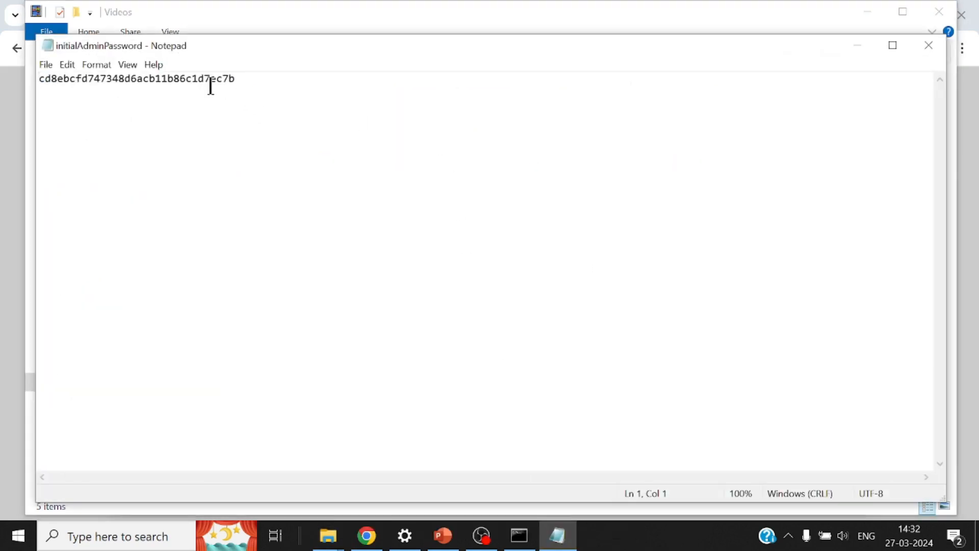
# Step: Copy the generated password, close Notepad, and return to the Jenkins Administrator password field
pyautogui.doubleClick(202, 78)
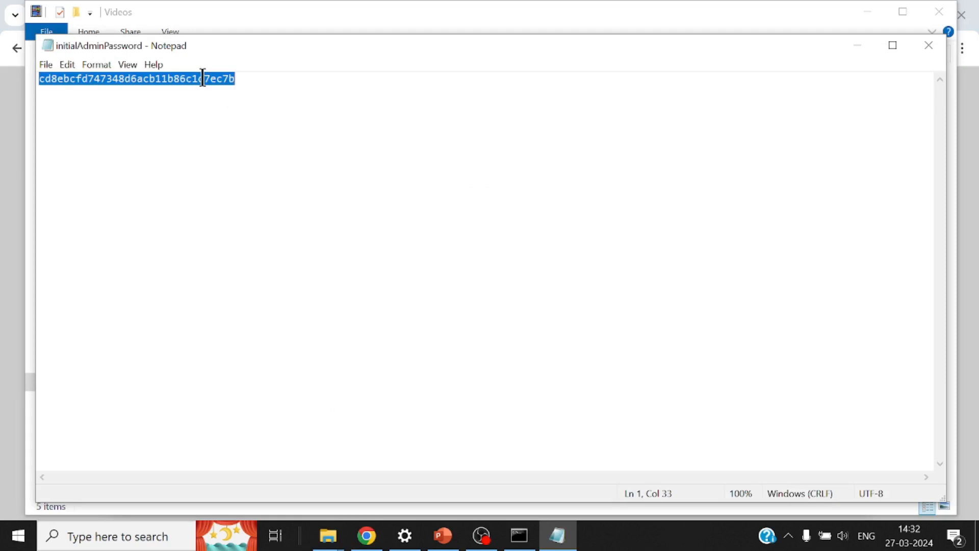
pyautogui.click(929, 45)
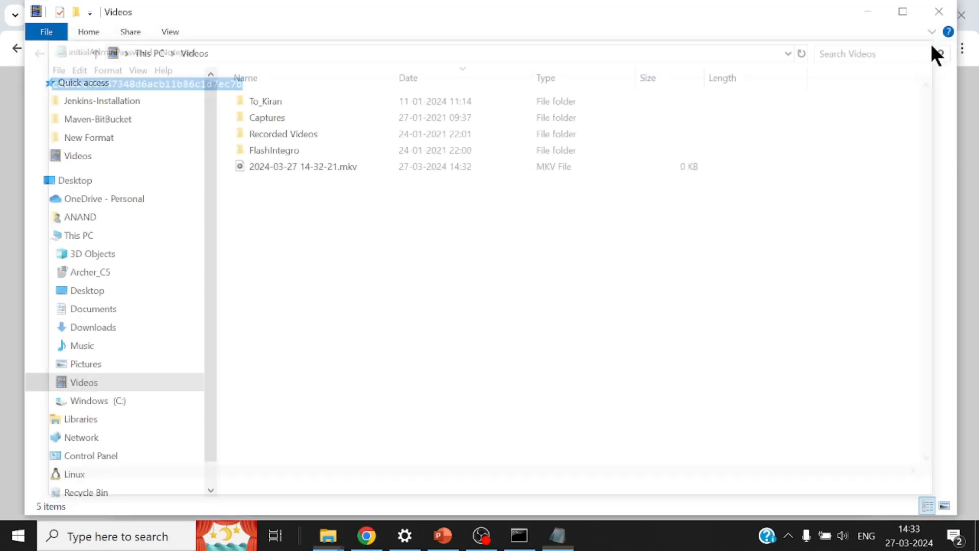
pyautogui.click(868, 10)
pyautogui.click(389, 356)
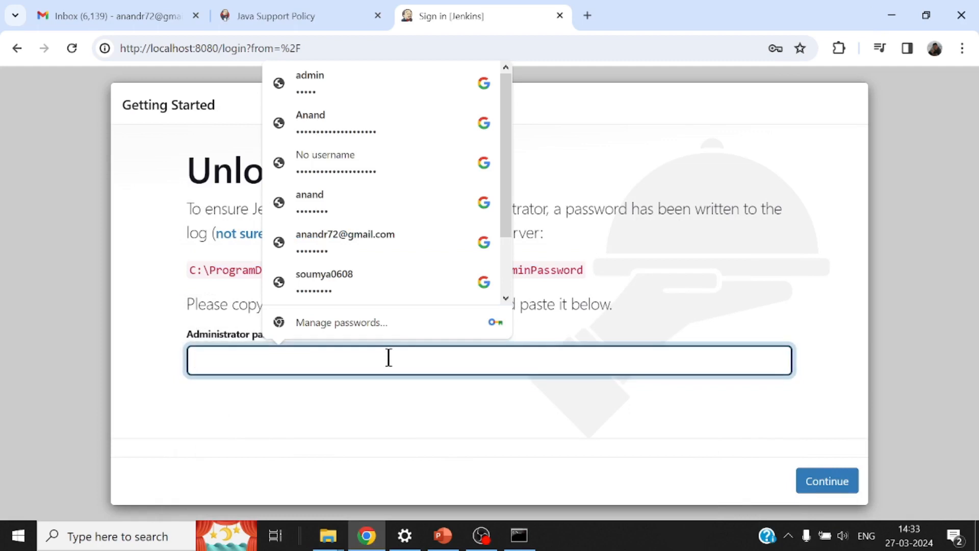
# Step: Paste the administrator password to unlock Jenkins and decline Chrome's save-password prompt
pyautogui.hotkey('ctrl', 'v')
pyautogui.click(827, 481)
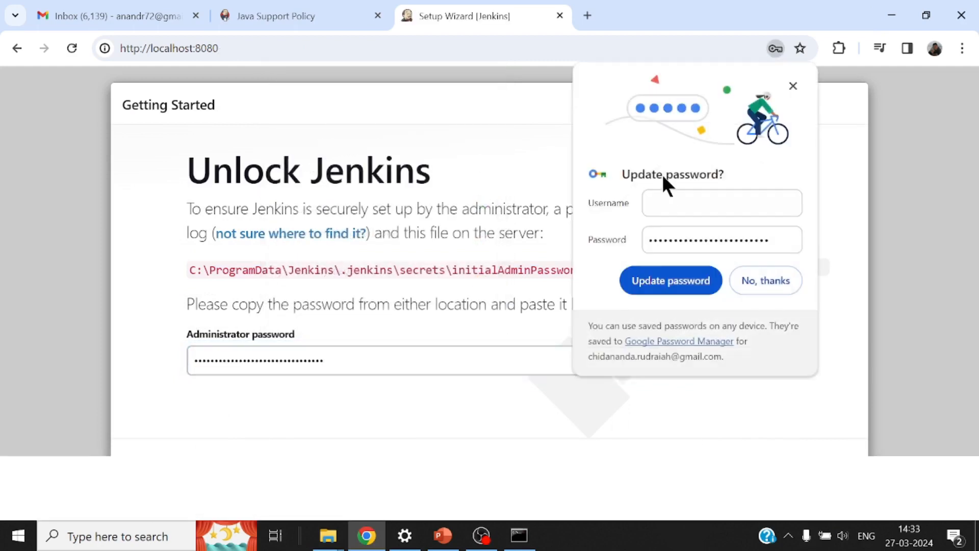
pyautogui.click(765, 282)
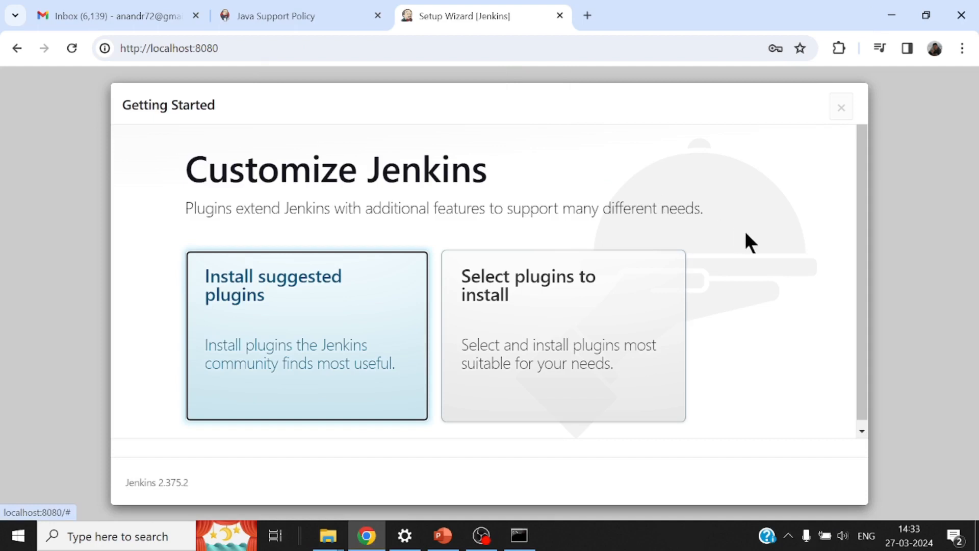
pyautogui.scroll(-1, 770, 250)
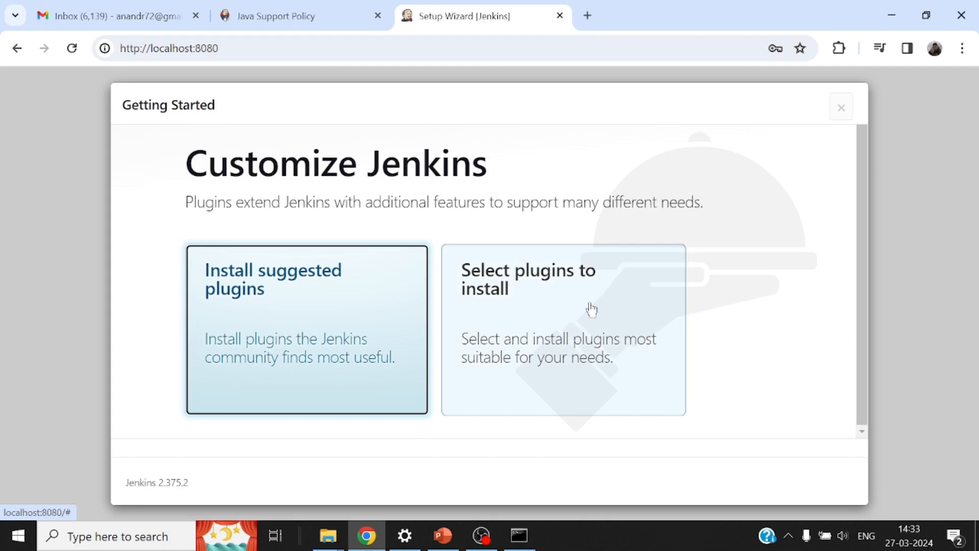
# Step: Choose Install suggested plugins and wait for the Create First Admin User form
pyautogui.click(301, 298)
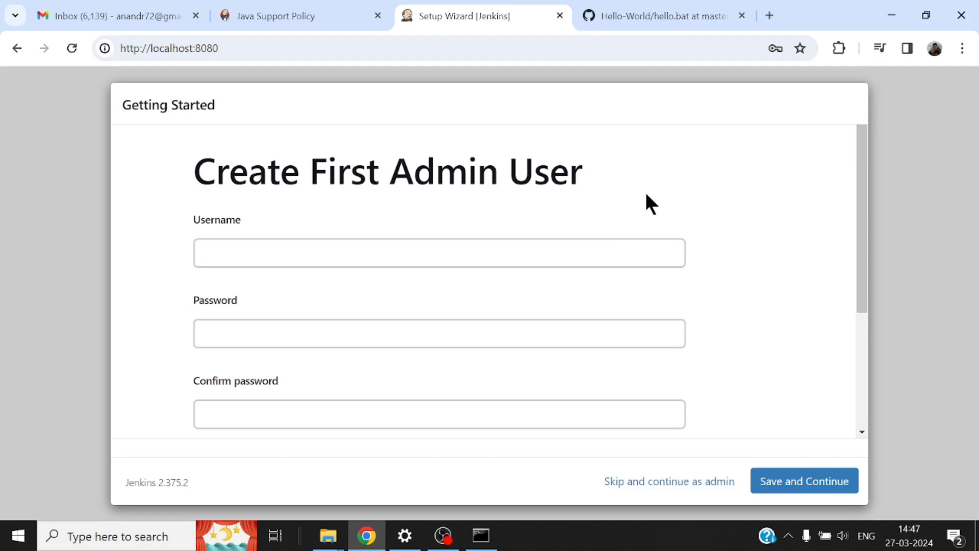
# Step: Enter username 'admin' and the account password twice
pyautogui.click(533, 251)
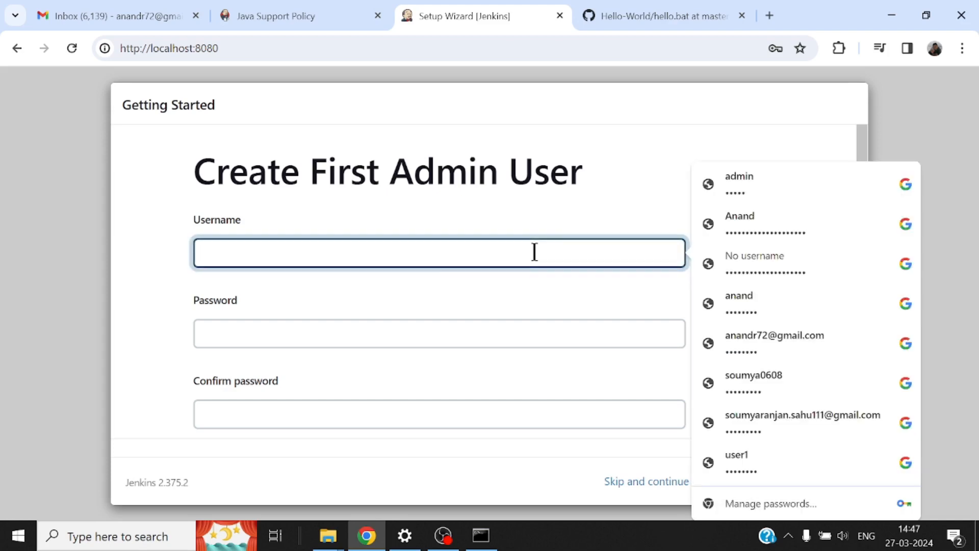
pyautogui.write('admin')
pyautogui.press('Tab')
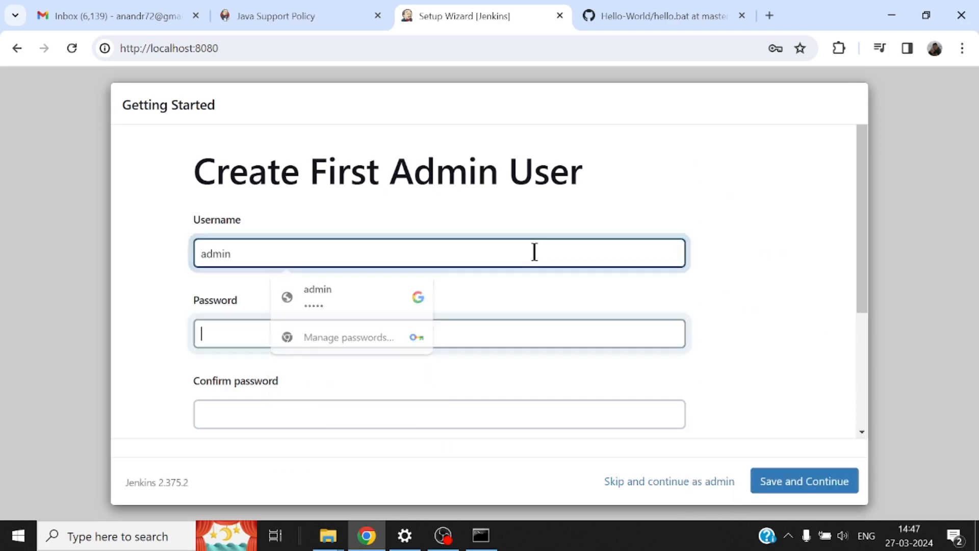
pyautogui.scroll(-2, 797, 278)
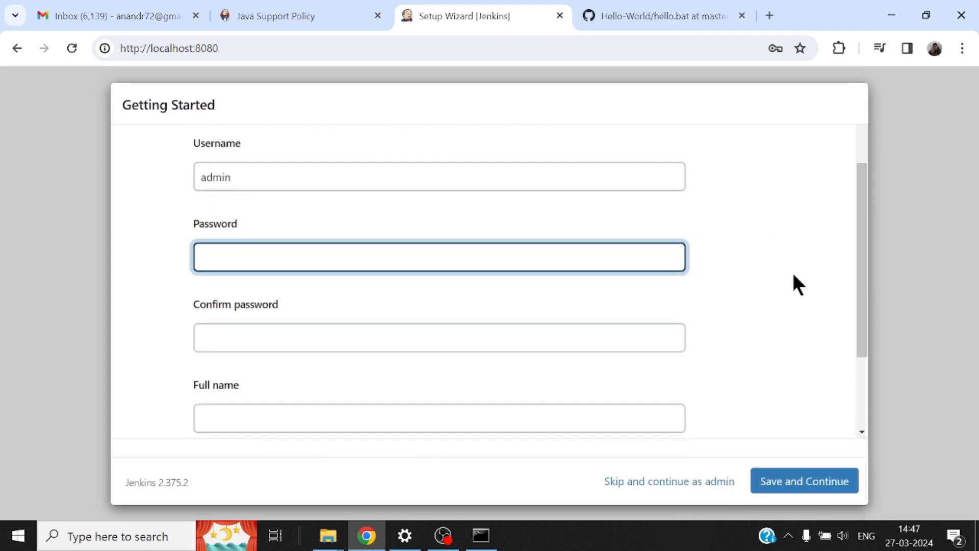
pyautogui.write('admin123')
pyautogui.press('Tab')
pyautogui.write('admin123')
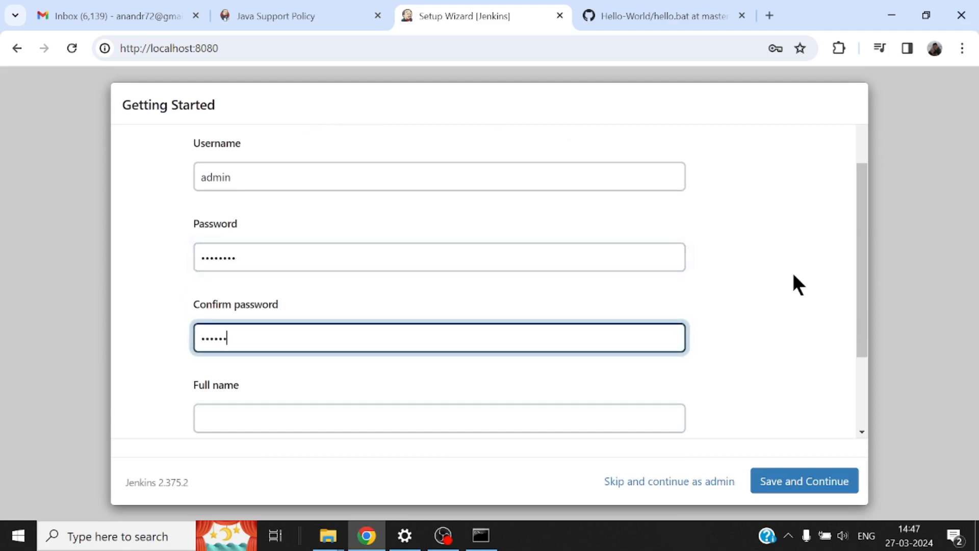
# Step: Add full name 'admin' and the e-mail address, then save the admin user
pyautogui.press('Tab')
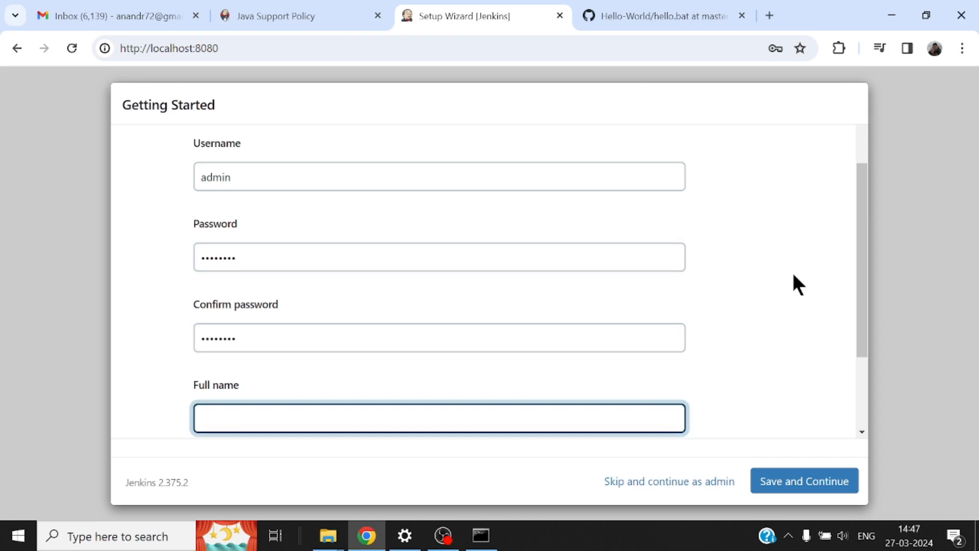
pyautogui.write('admin')
pyautogui.press('Tab')
pyautogui.write('a')
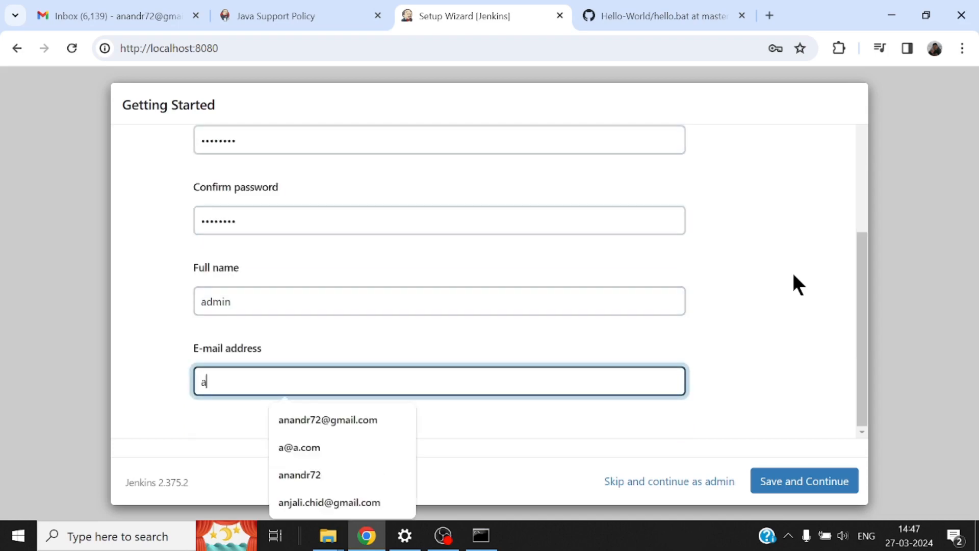
pyautogui.write('@a.co')
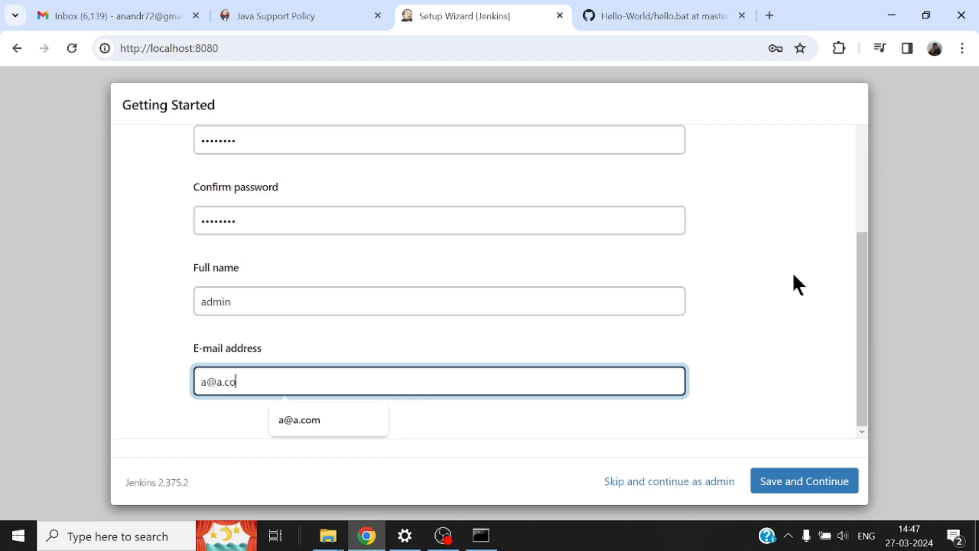
pyautogui.write('m')
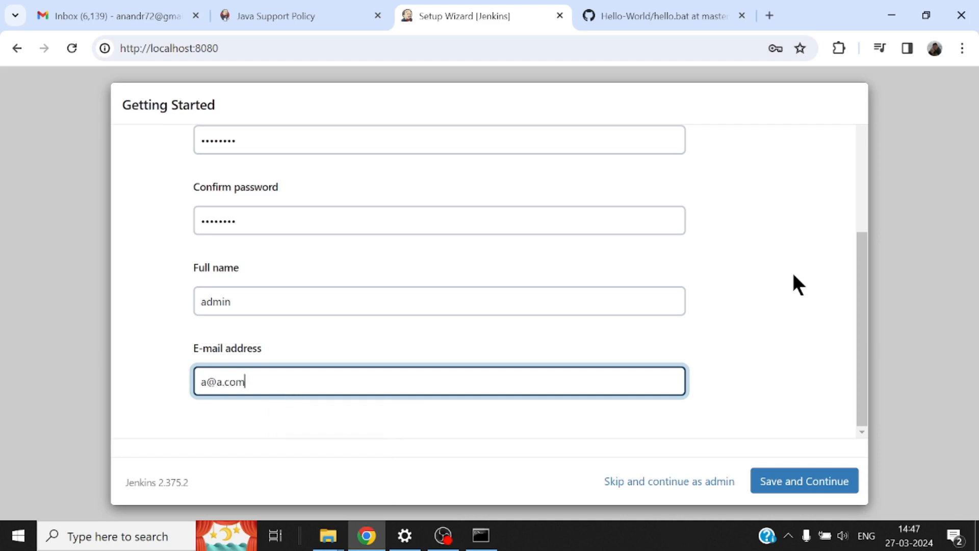
pyautogui.click(810, 480)
pyautogui.click(709, 276)
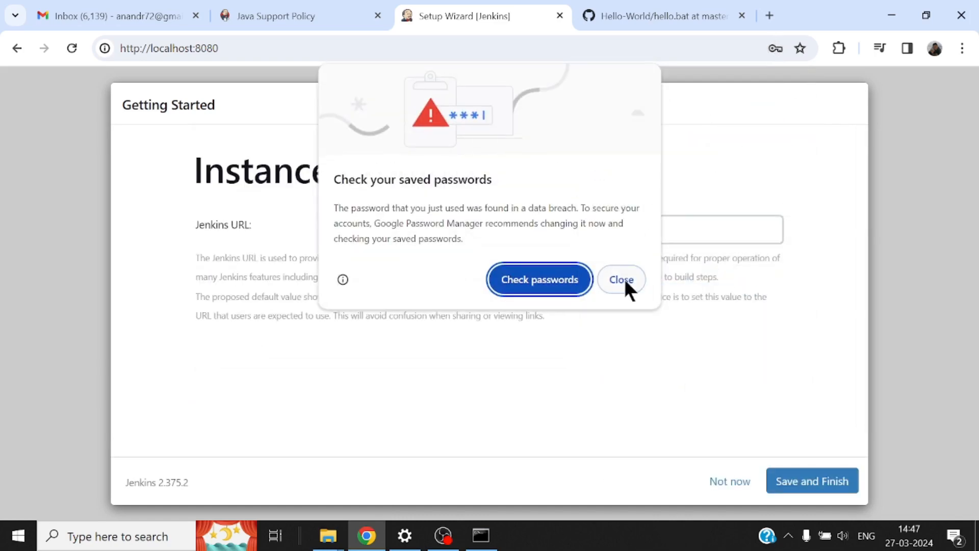
pyautogui.click(623, 279)
pyautogui.click(754, 283)
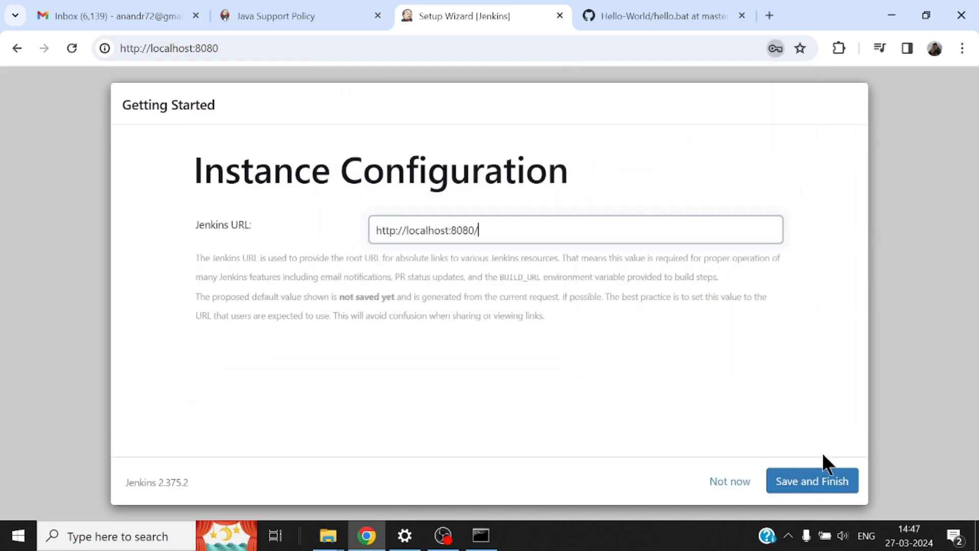
pyautogui.click(817, 479)
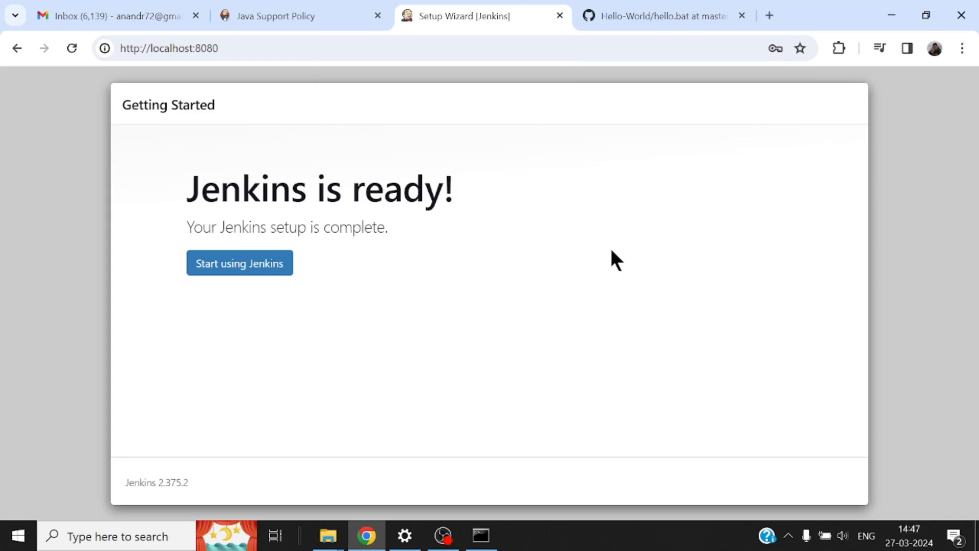
pyautogui.click(238, 265)
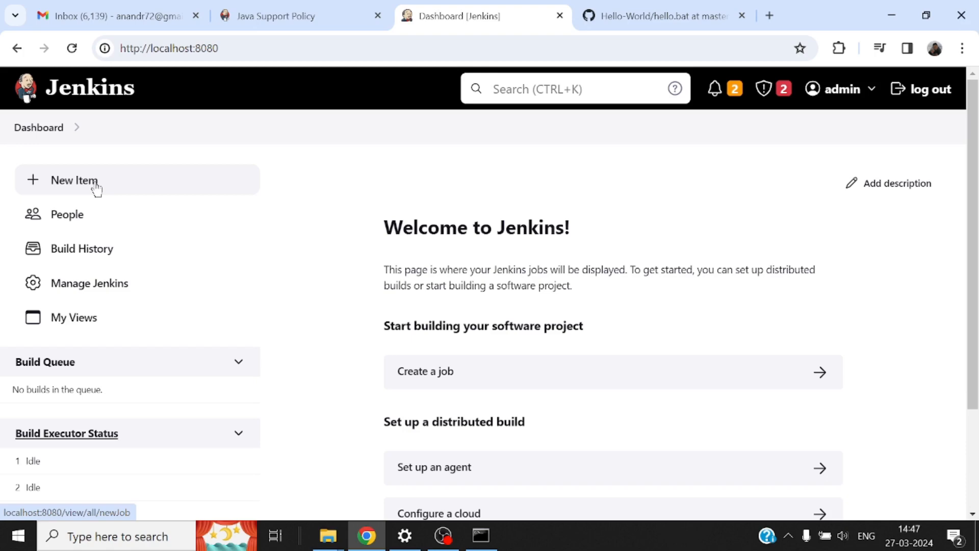
# Step: In the GitHub Hello-World repository, check hello.bat on the feature branch and then on master
pyautogui.click(656, 12)
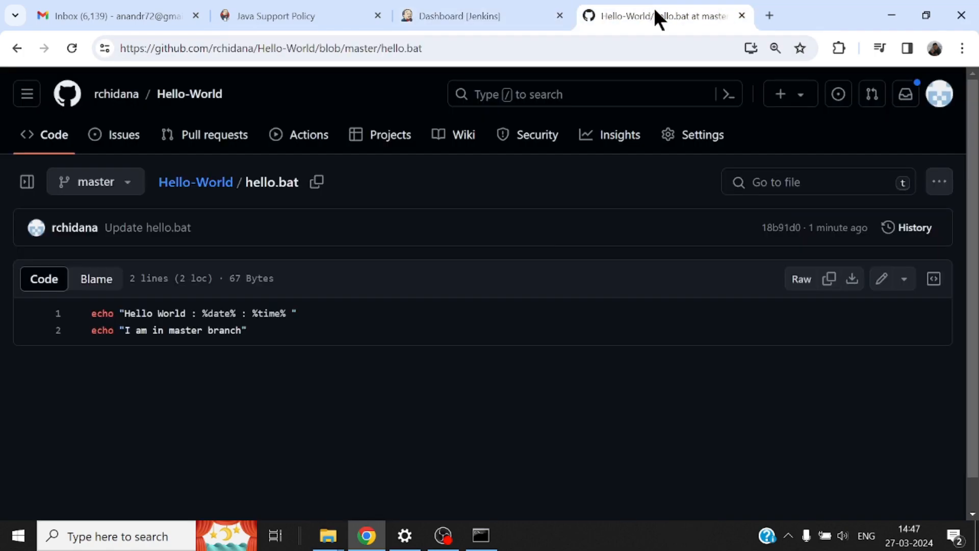
pyautogui.click(188, 96)
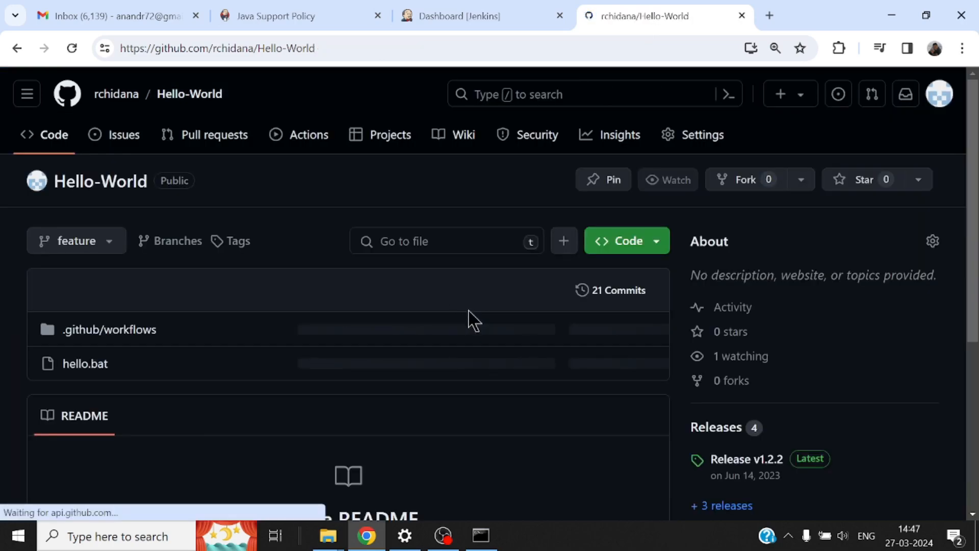
pyautogui.scroll(-3, 439, 310)
pyautogui.click(87, 280)
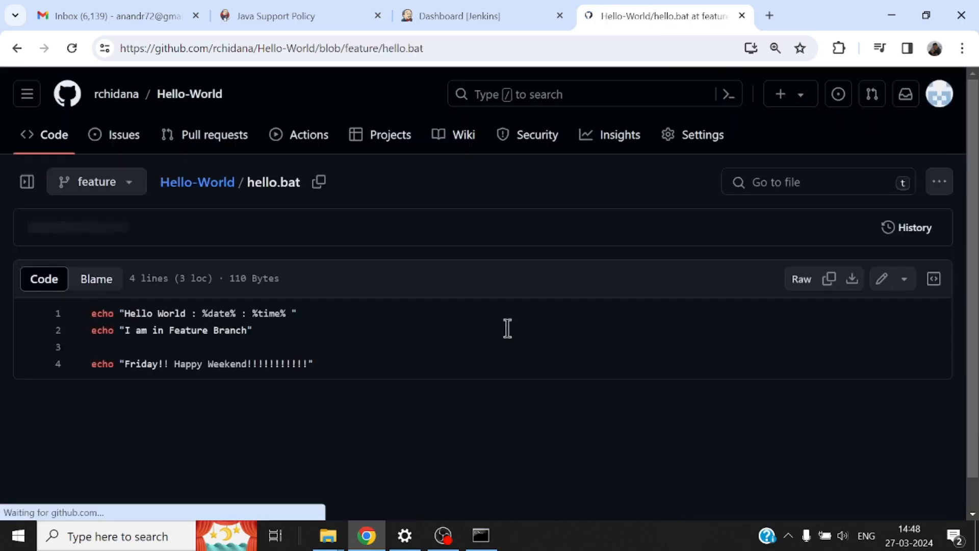
pyautogui.click(132, 184)
pyautogui.click(92, 354)
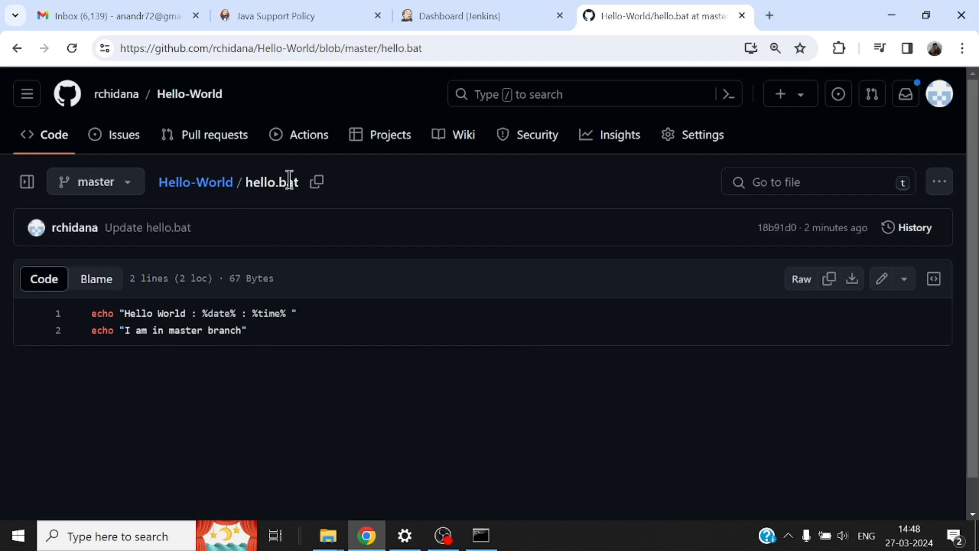
pyautogui.click(207, 194)
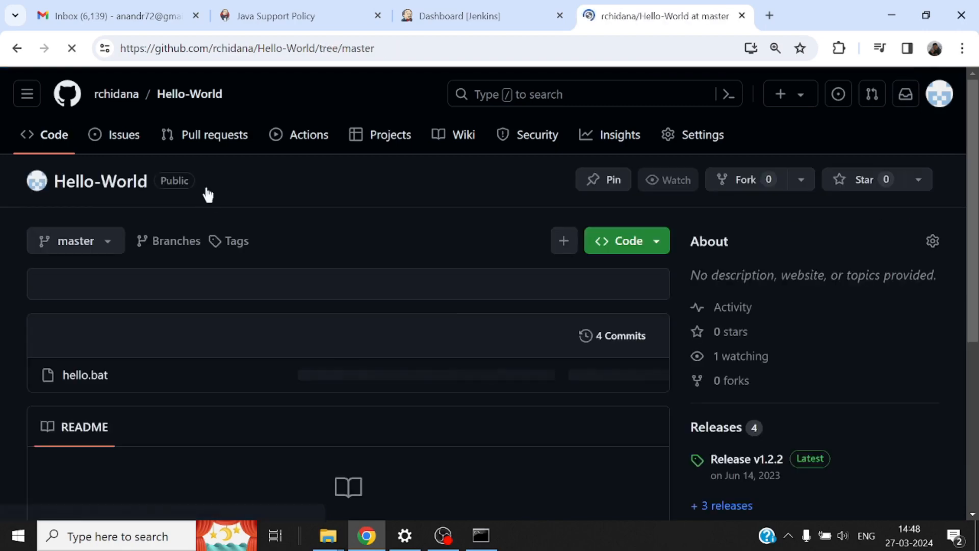
# Step: Copy the repository's HTTPS clone URL and return to the Jenkins dashboard
pyautogui.click(662, 315)
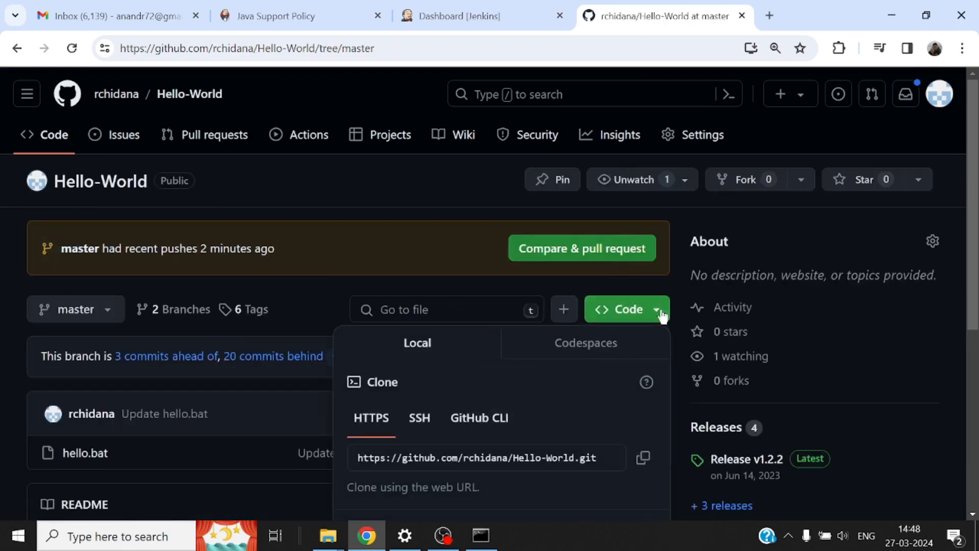
pyautogui.click(653, 464)
pyautogui.click(484, 21)
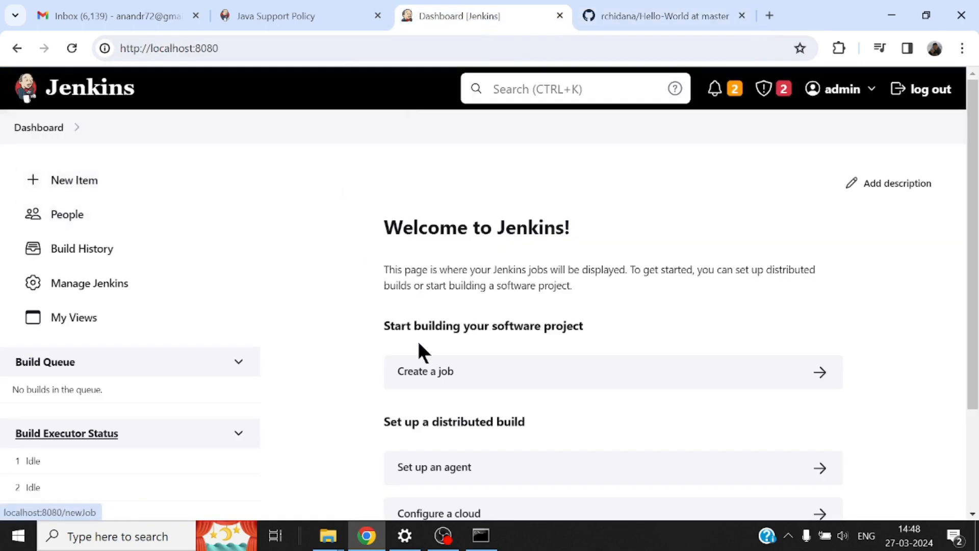
# Step: Create a new Freestyle project named Hello_World_Job
pyautogui.click(71, 184)
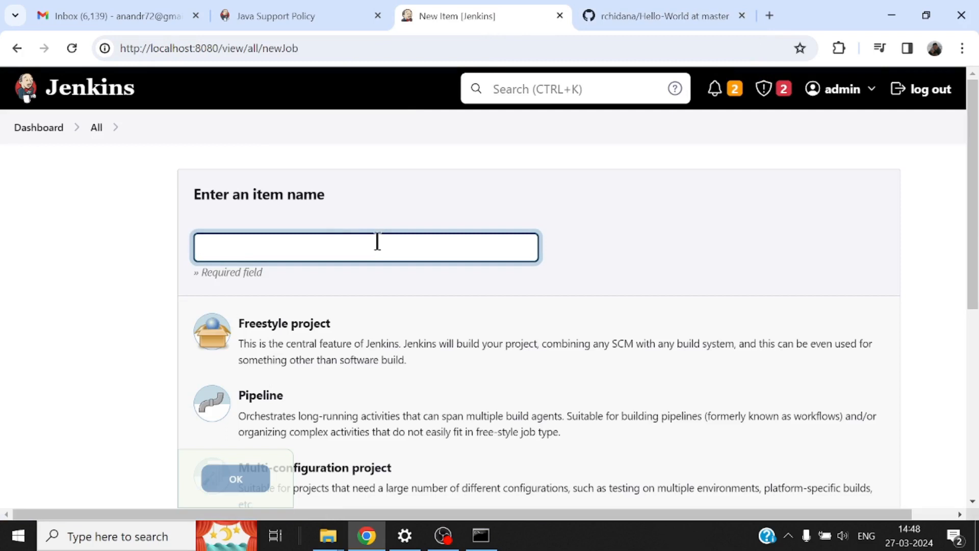
pyautogui.write('Hello')
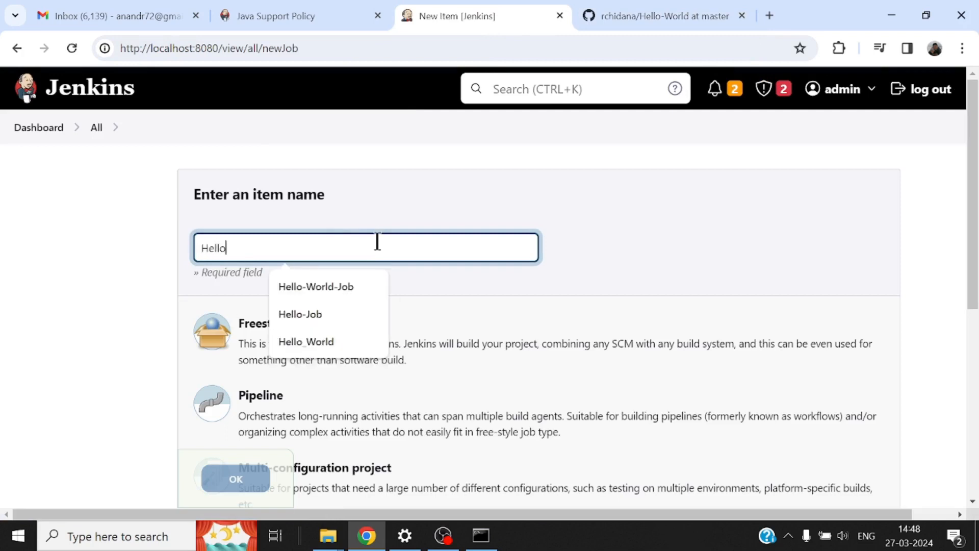
pyautogui.write('_World_Job')
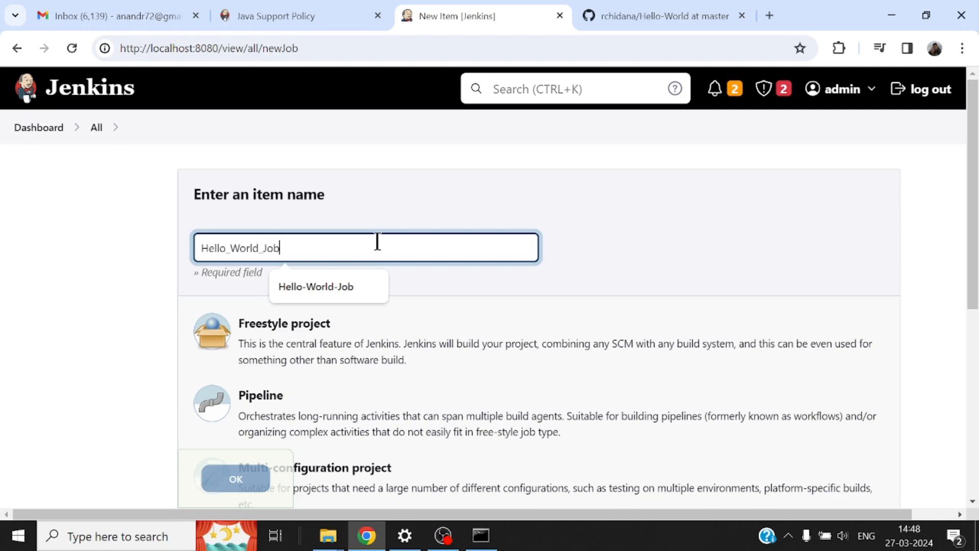
pyautogui.click(732, 343)
pyautogui.scroll(-3, 675, 326)
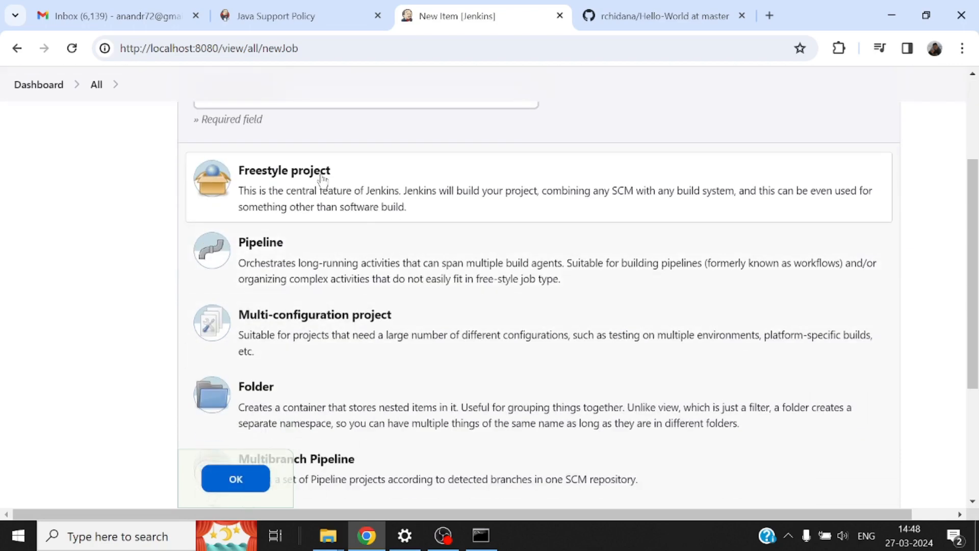
pyautogui.click(236, 479)
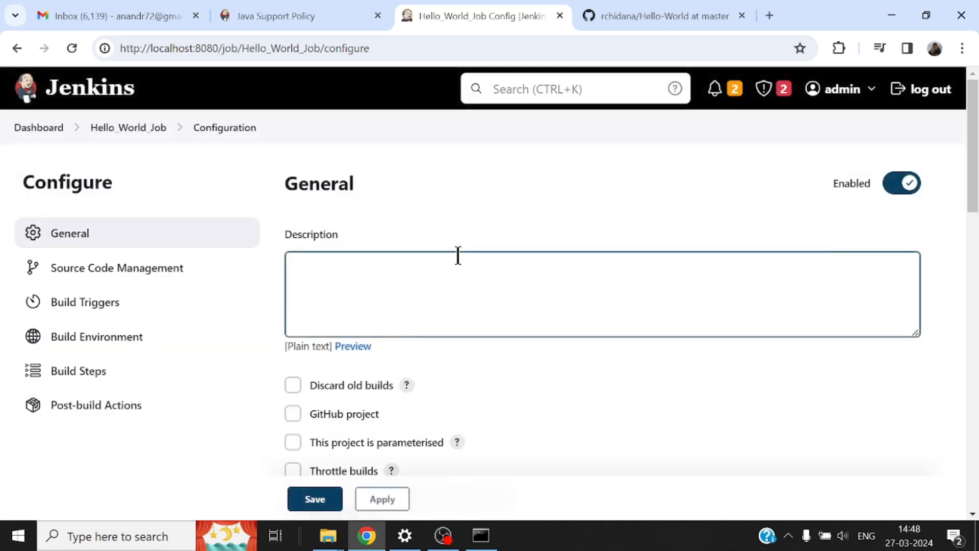
pyautogui.scroll(-7, 458, 255)
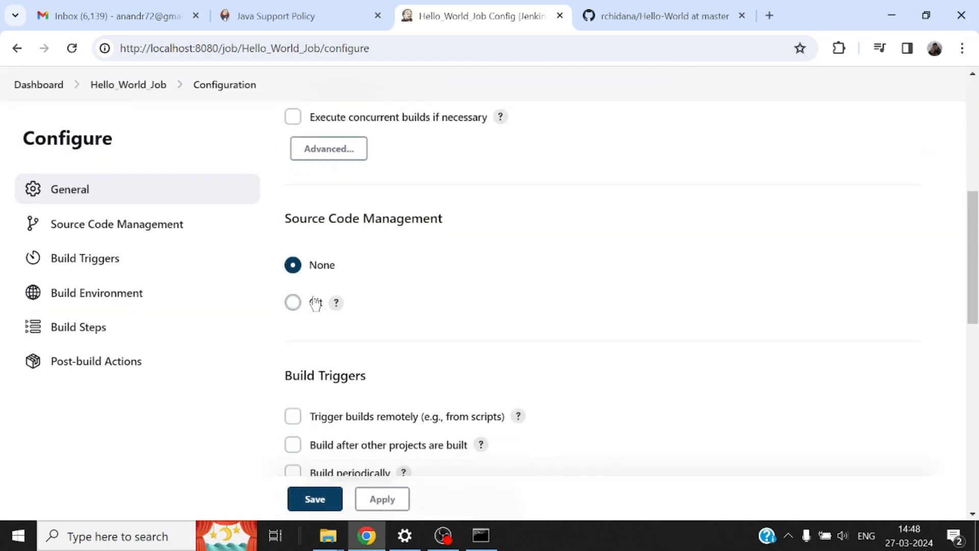
pyautogui.click(316, 303)
pyautogui.scroll(-3, 568, 293)
pyautogui.click(417, 249)
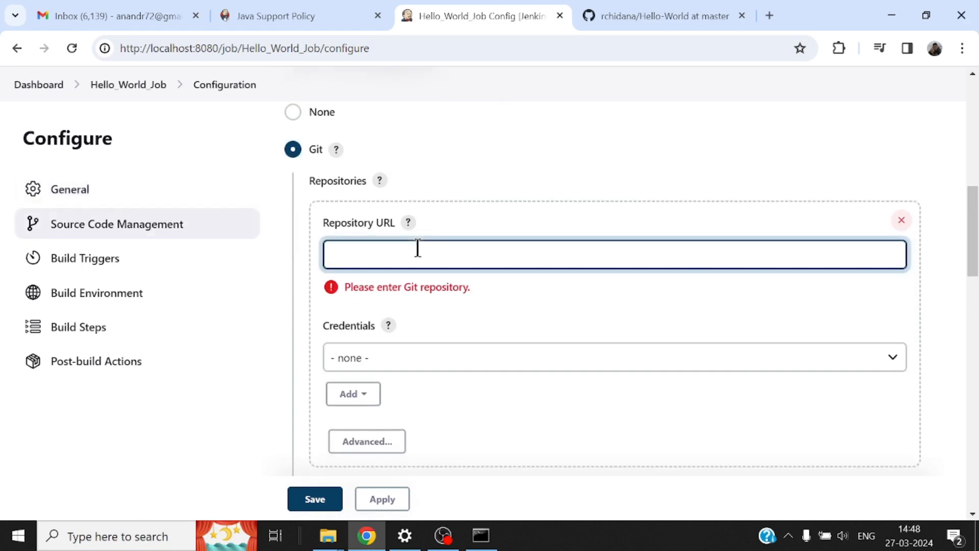
pyautogui.write('https://github.com/rchidana/Hello-World.git')
pyautogui.press('Tab')
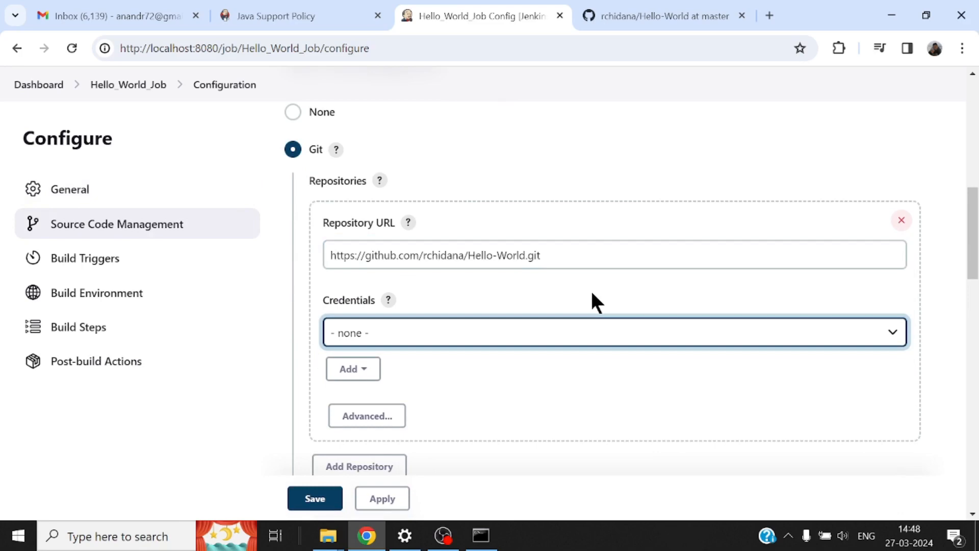
# Step: Add an Execute Windows batch command build step to the job
pyautogui.scroll(-10, 591, 293)
pyautogui.scroll(4, 484, 290)
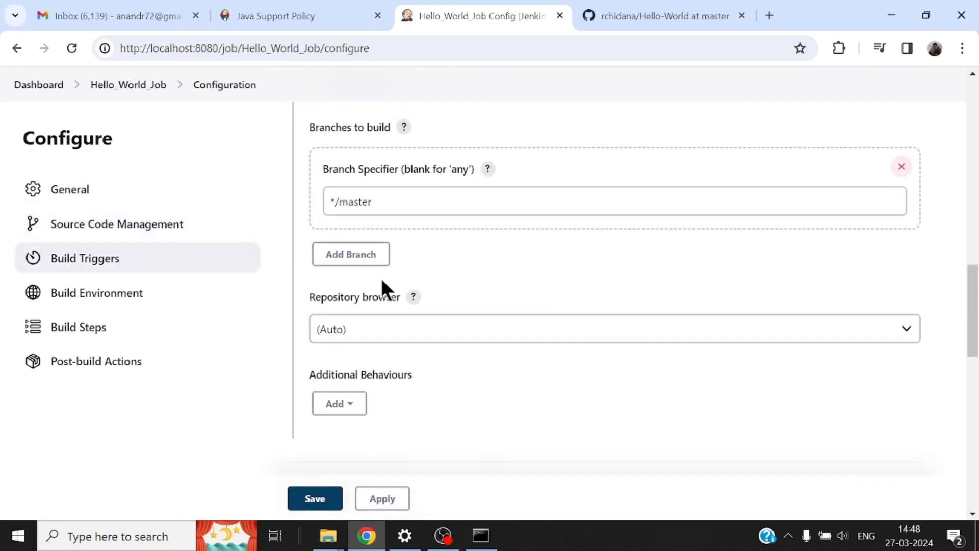
pyautogui.scroll(-8, 519, 405)
pyautogui.scroll(-7, 518, 406)
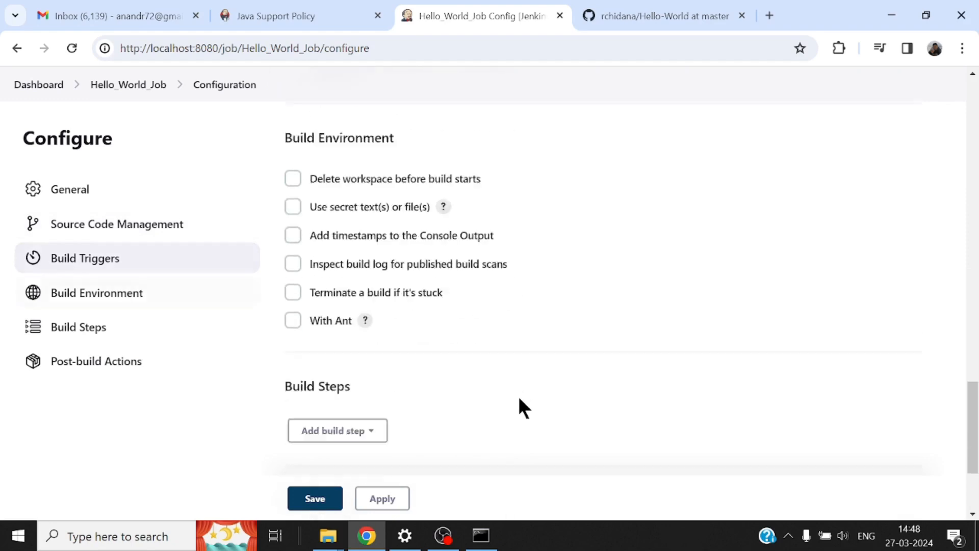
pyautogui.click(374, 259)
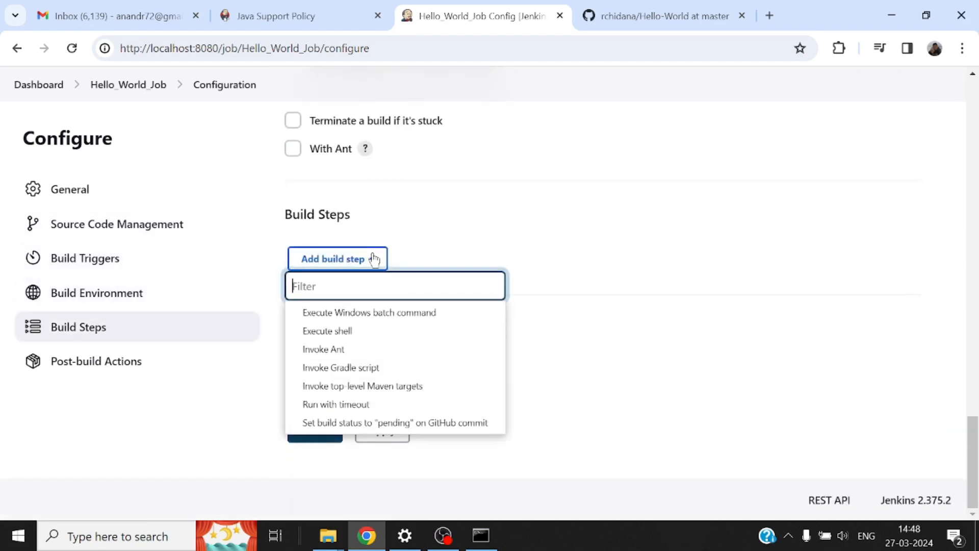
pyautogui.click(383, 315)
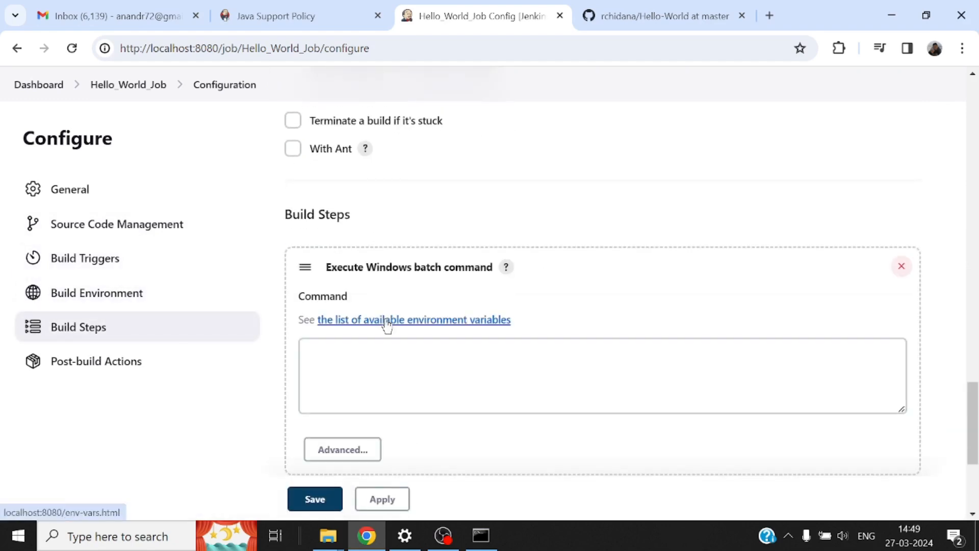
# Step: Confirm the script name on GitHub, enter hello.bat as the batch command, and save the job
pyautogui.click(665, 16)
pyautogui.scroll(-3, 355, 278)
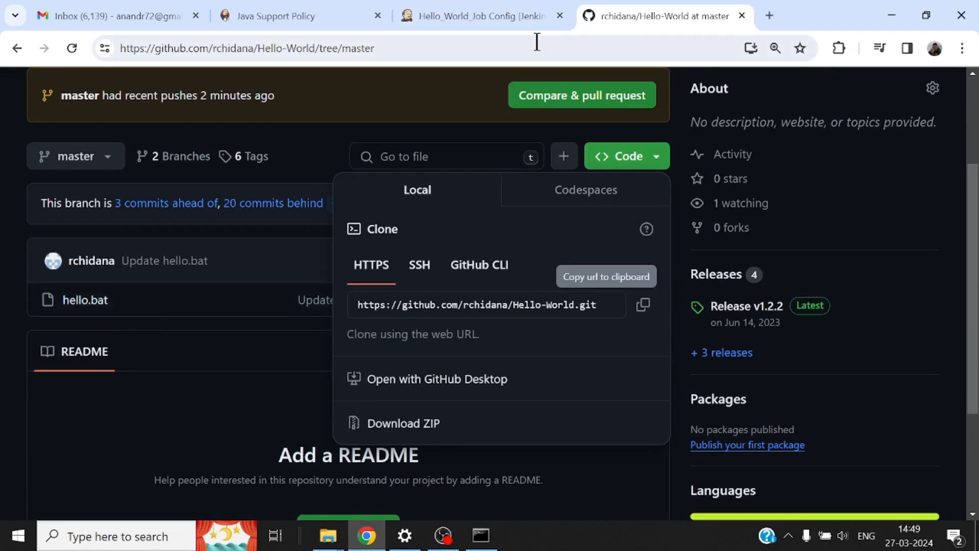
pyautogui.click(494, 14)
pyautogui.click(449, 360)
pyautogui.write('h')
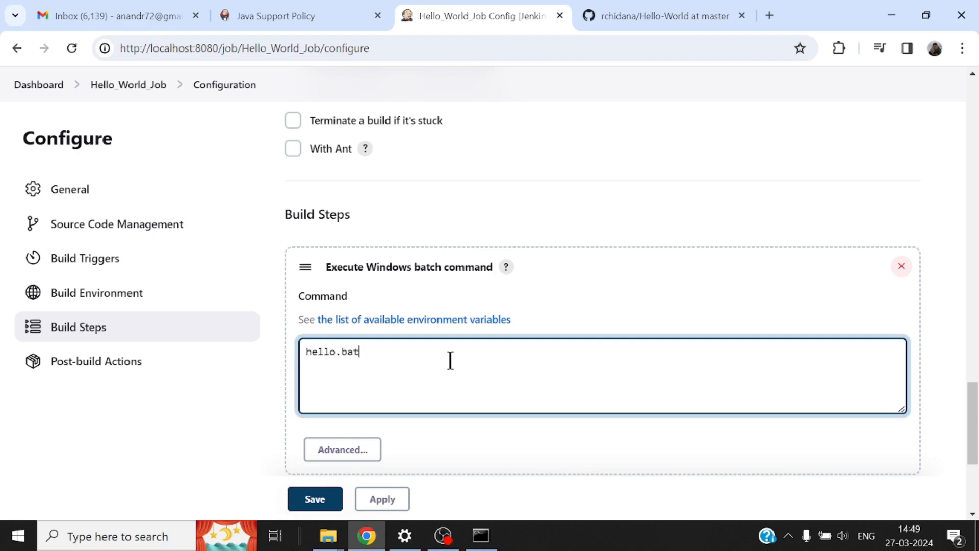
pyautogui.write('ello.bat')
pyautogui.click(314, 499)
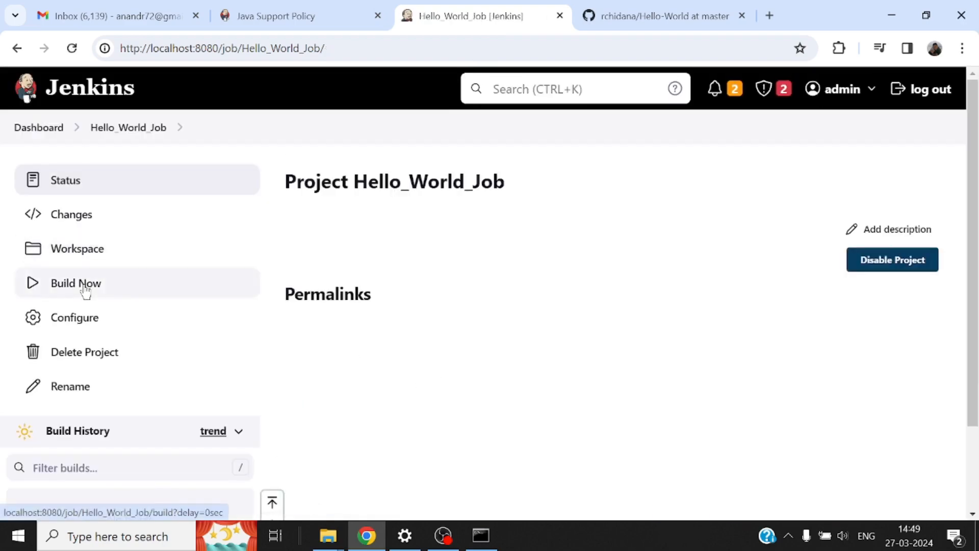
# Step: Build Hello_World_Job and open the console output of build #1
pyautogui.click(84, 289)
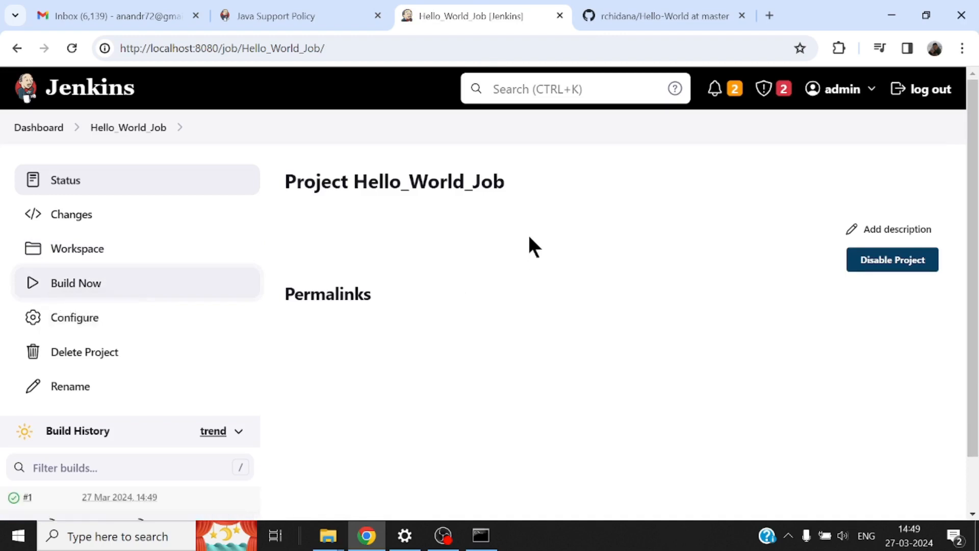
pyautogui.scroll(-1, 529, 238)
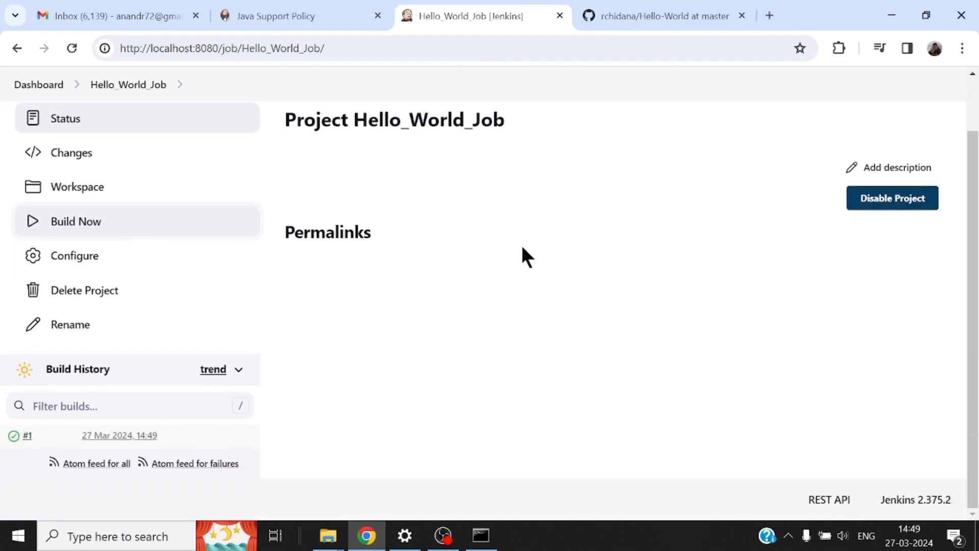
pyautogui.click(27, 436)
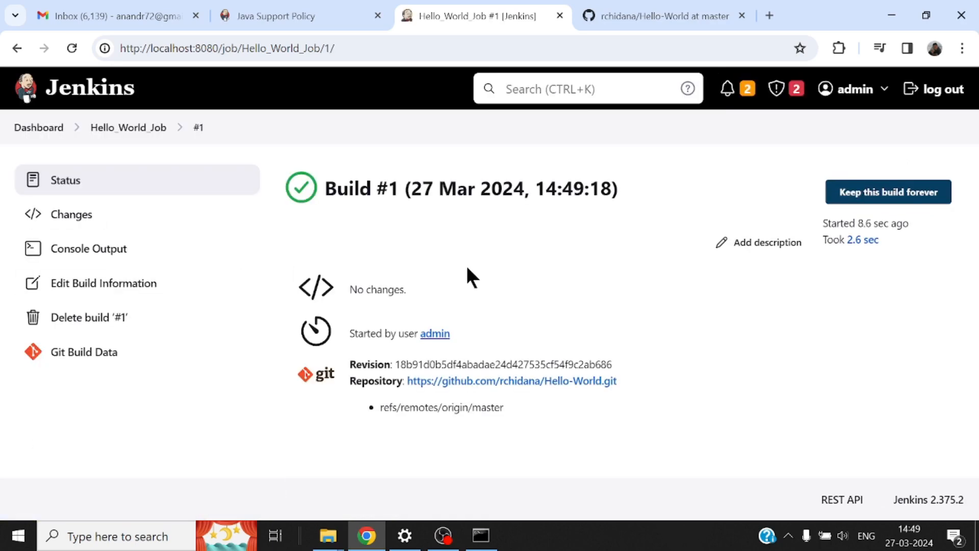
pyautogui.click(110, 253)
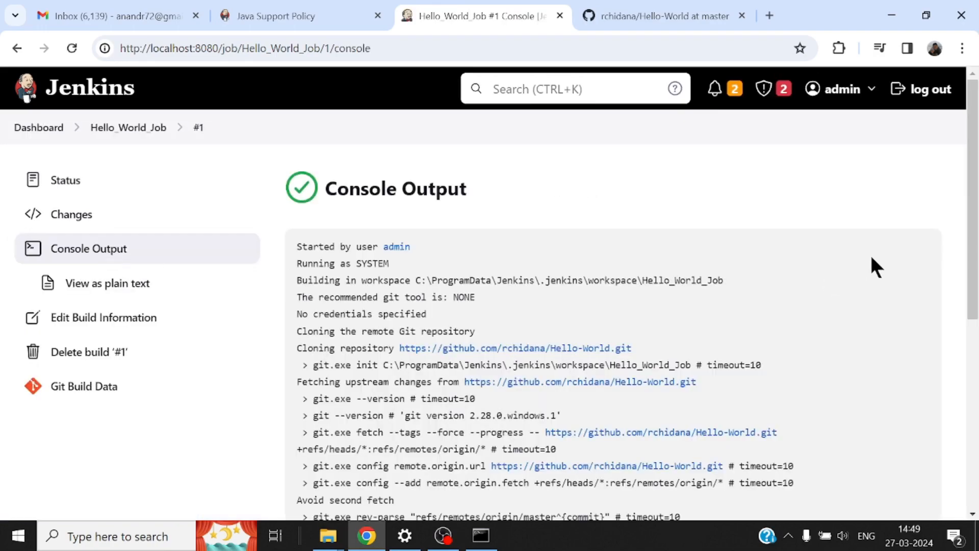
# Step: Review the log's hello.bat output and Finished: SUCCESS, and copy the workspace folder path
pyautogui.scroll(-7, 870, 253)
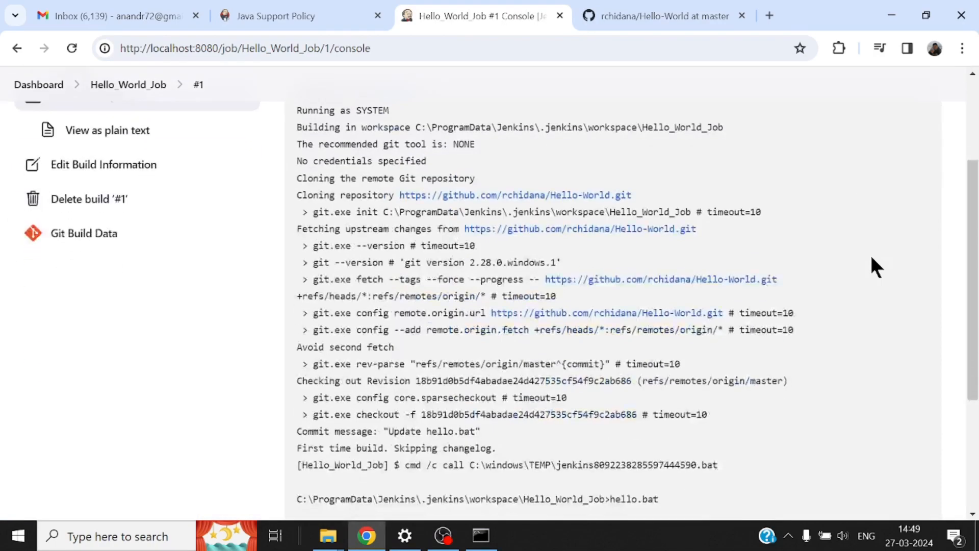
pyautogui.scroll(5, 871, 259)
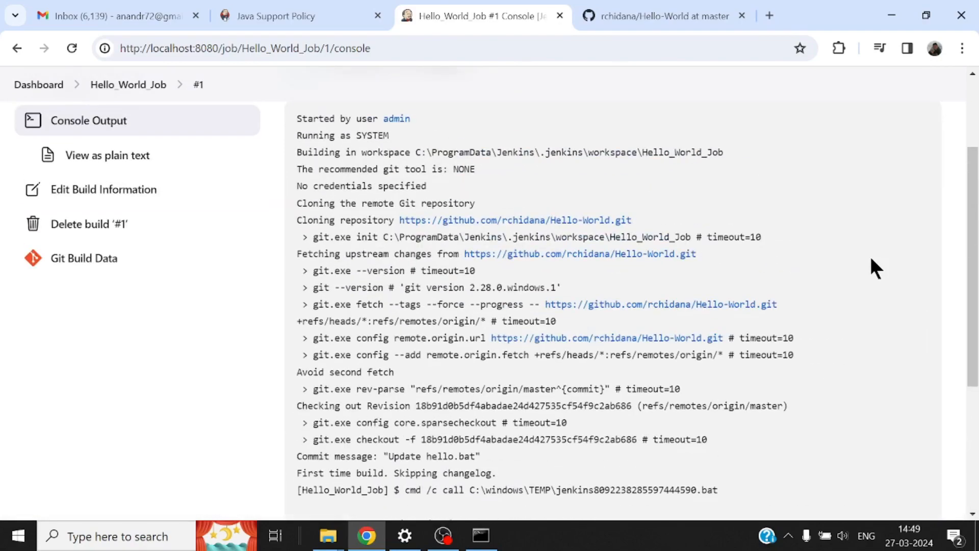
pyautogui.scroll(-5, 871, 259)
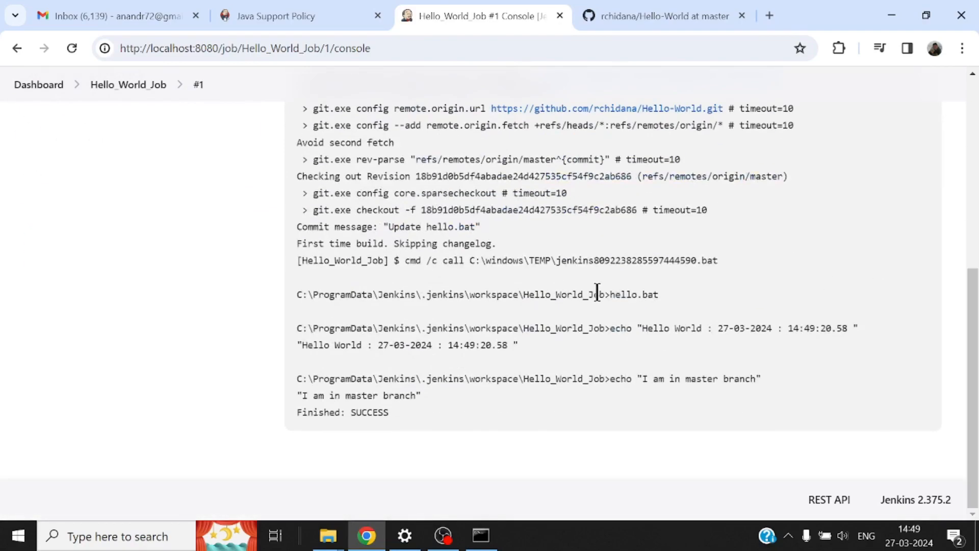
pyautogui.moveTo(302, 395); pyautogui.dragTo(375, 413)
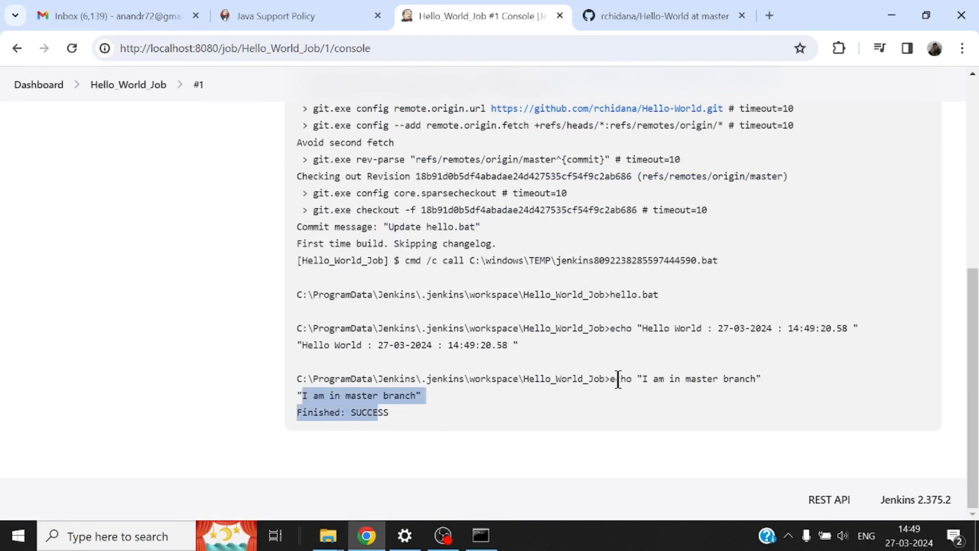
pyautogui.moveTo(611, 384); pyautogui.dragTo(296, 383)
pyautogui.hotkey('ctrl', 'c')
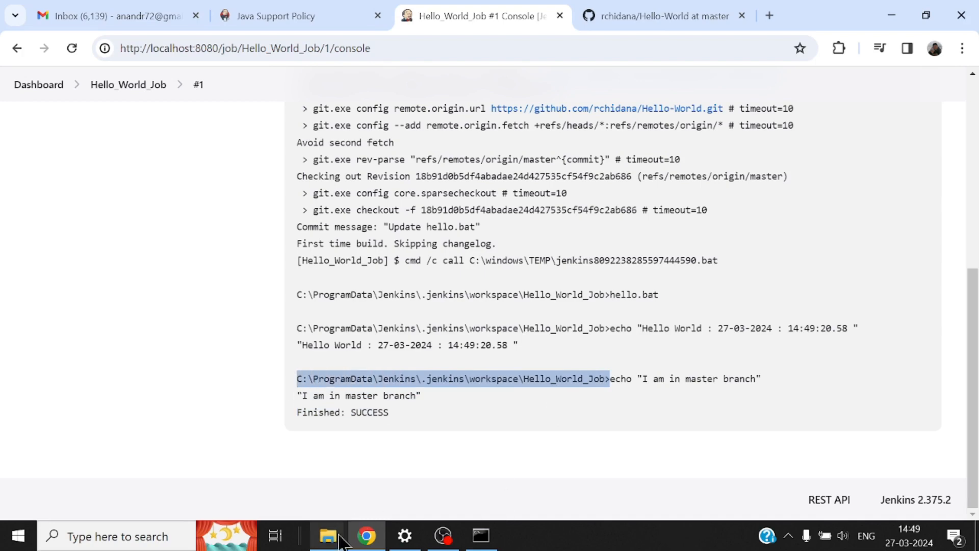
# Step: In File Explorer, paste the copied workspace path into the address bar, fix its ending, and open it
pyautogui.moveTo(328, 535)
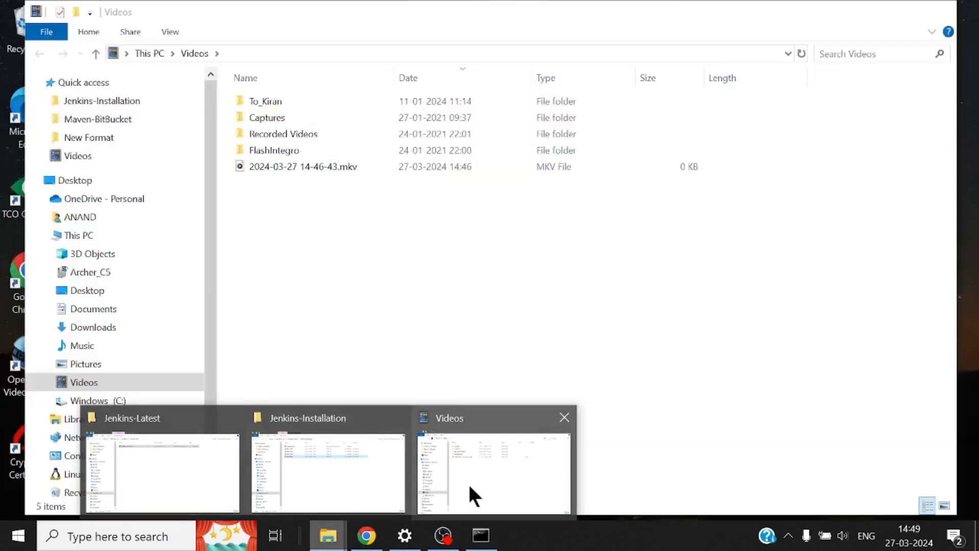
pyautogui.click(468, 482)
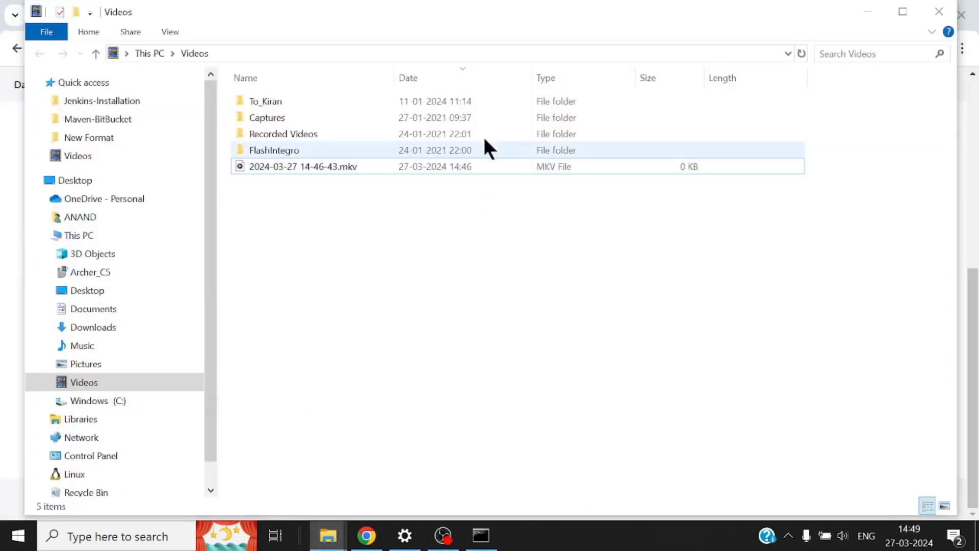
pyautogui.click(500, 53)
pyautogui.hotkey('ctrl', 'v')
pyautogui.press('Return')
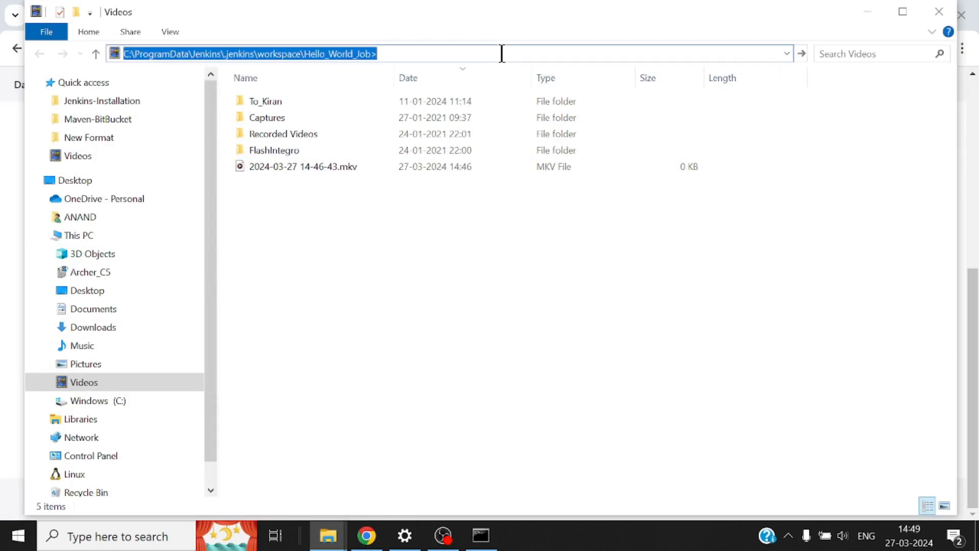
pyautogui.click(662, 270)
pyautogui.click(404, 49)
pyautogui.press('Return')
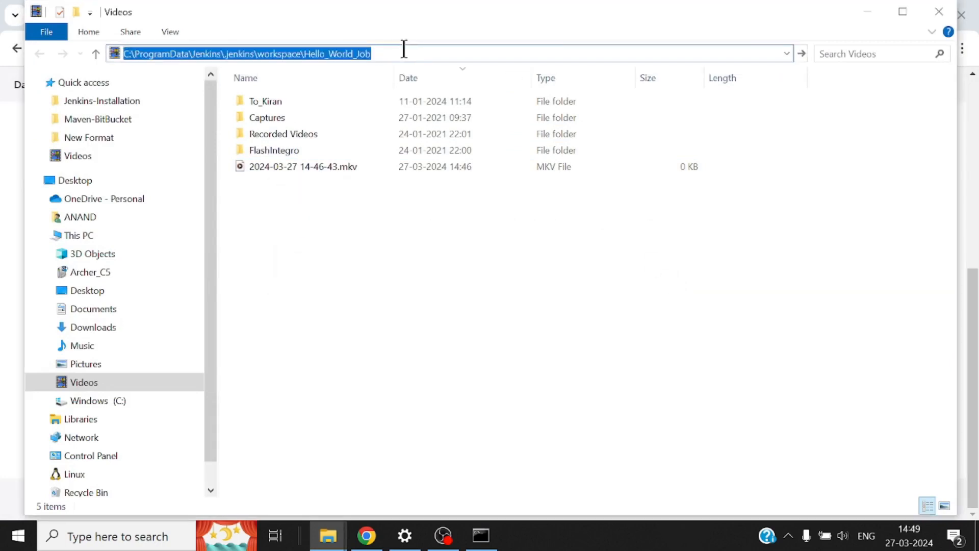